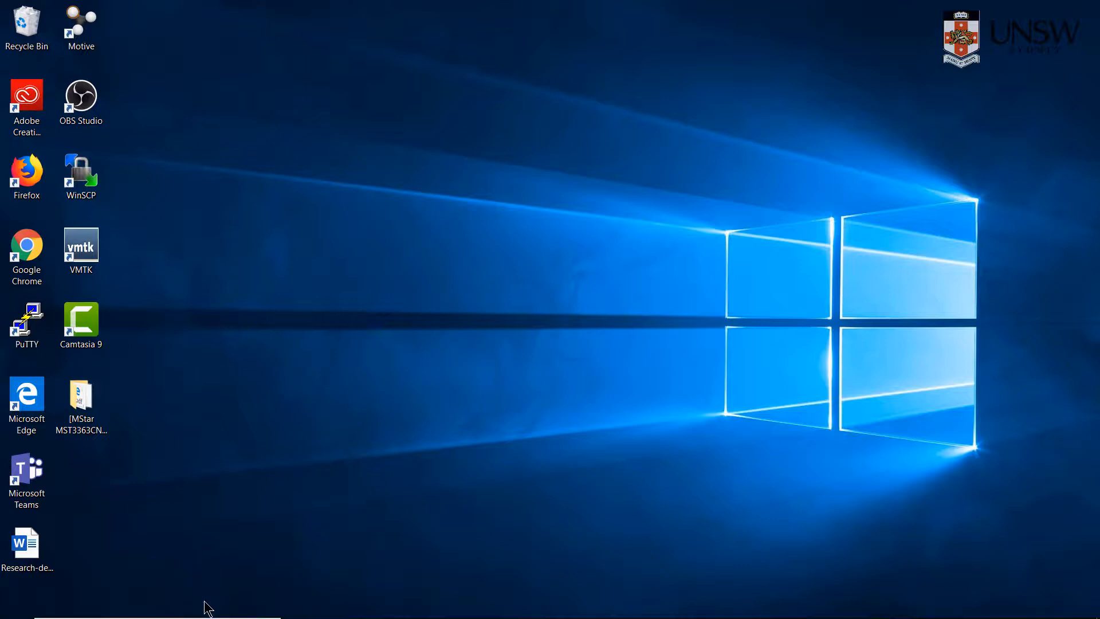
Search the computer's installed programs for Fluent and open its launcher
mouse_move(202, 616)
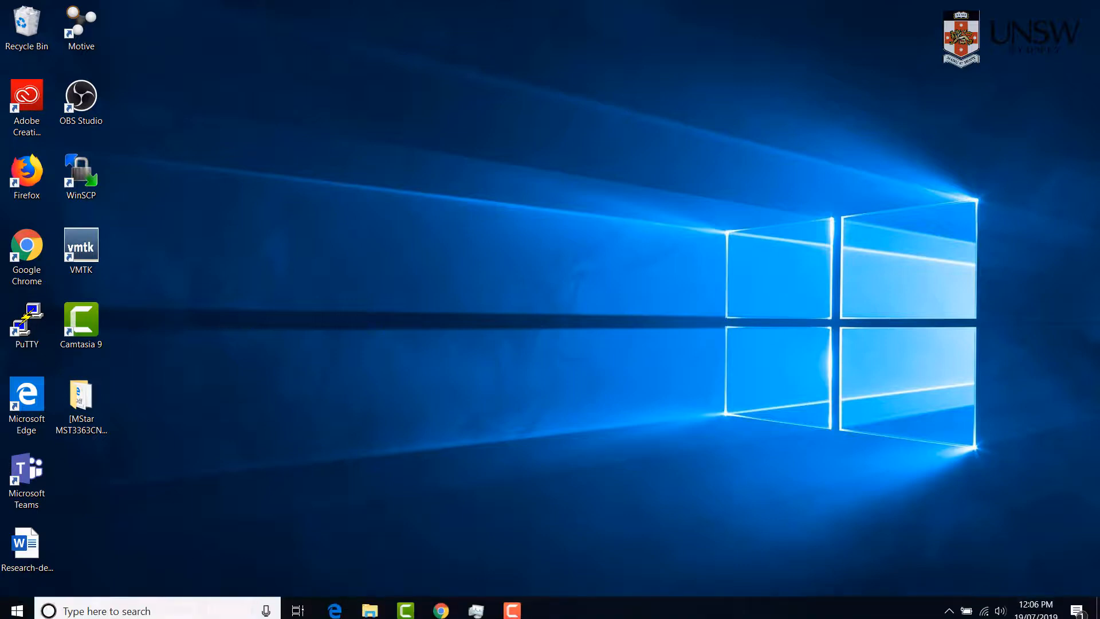
click(195, 610)
text(c)
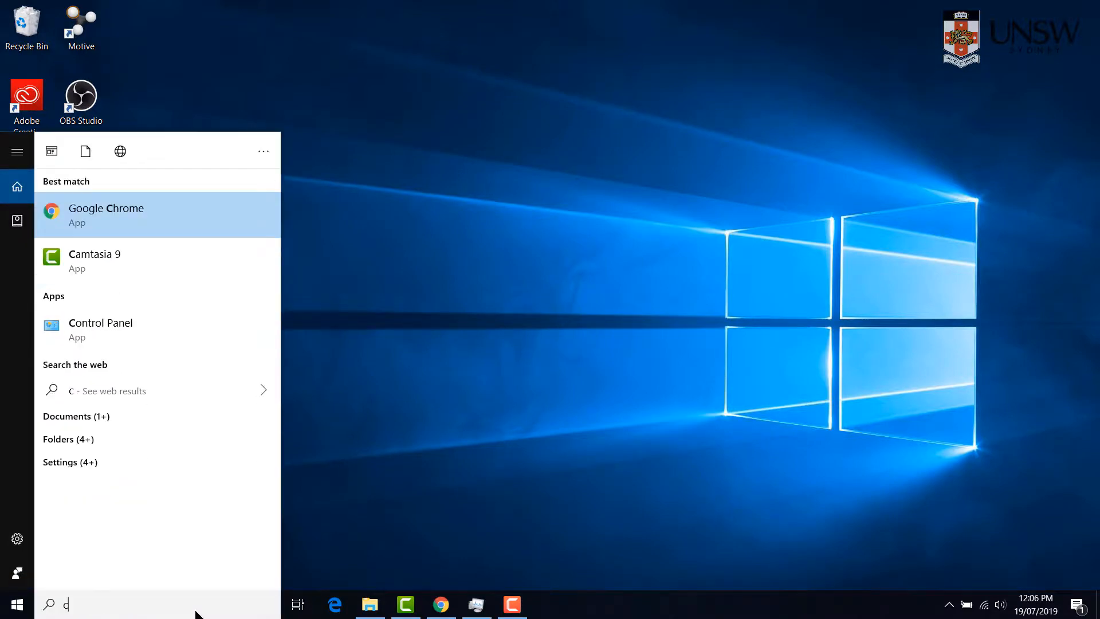
key(BackSpace)
text(fl)
key(Return)
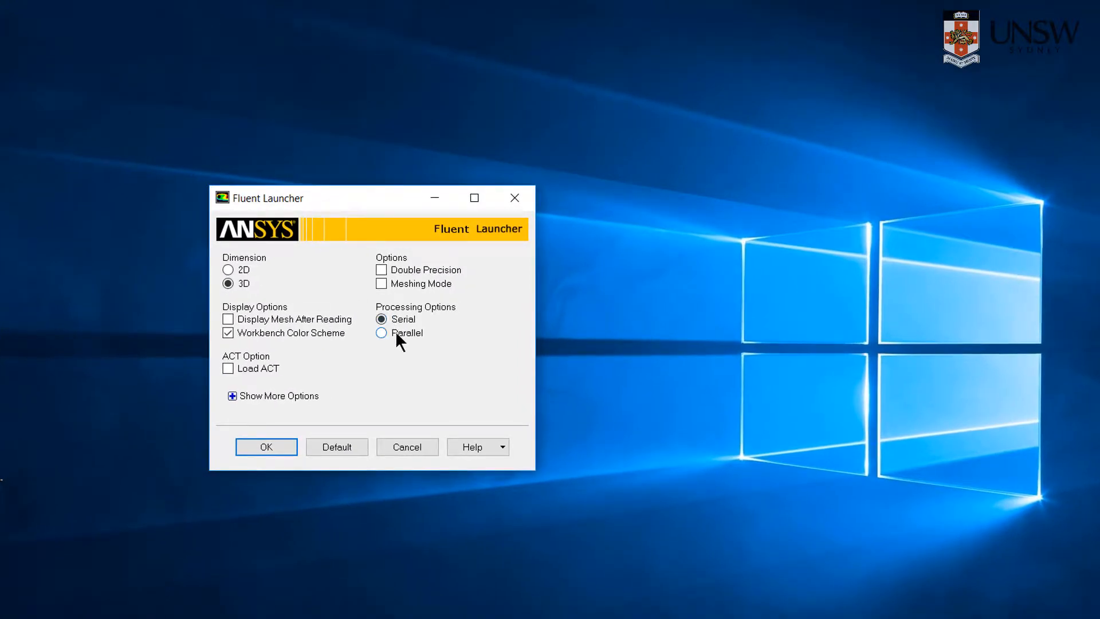
Set the Fluent launch to parallel processing on the local machine with 2 solver processes
click(396, 333)
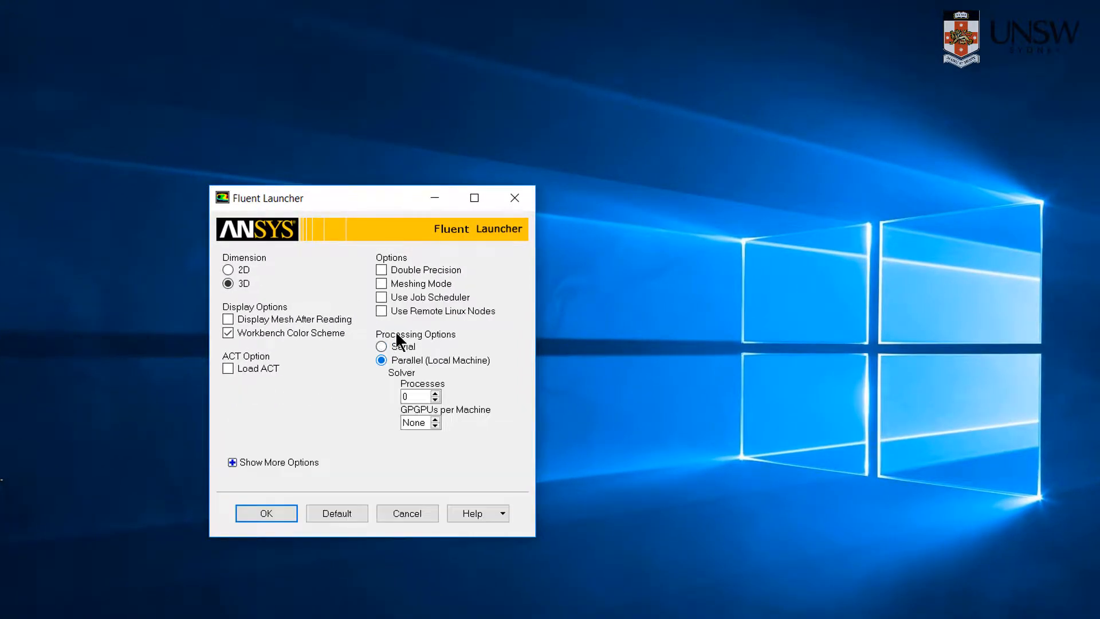
double_click(414, 396)
text(2)
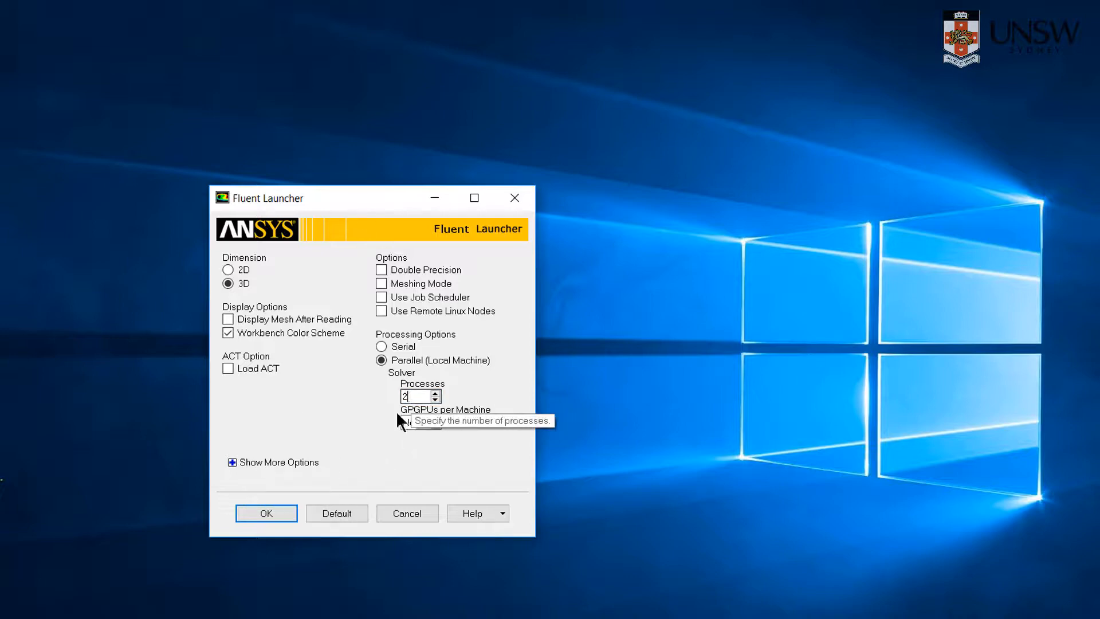
Set the working directory to C:\MECH9660\fluent in the additional launch options and start Fluent
click(231, 456)
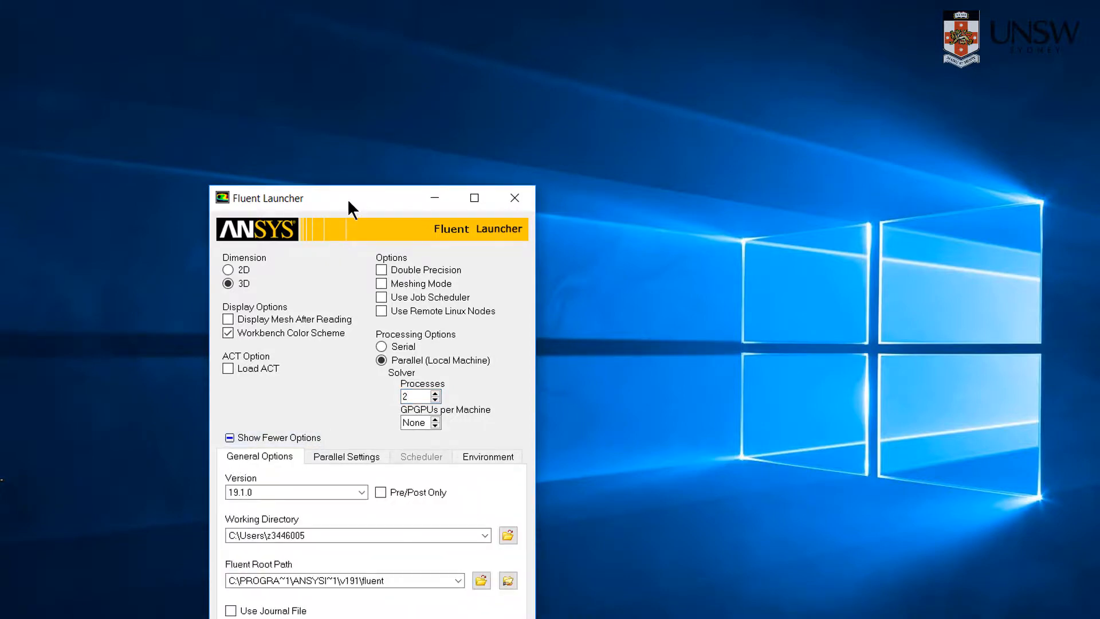
drag(347, 198, 436, 32)
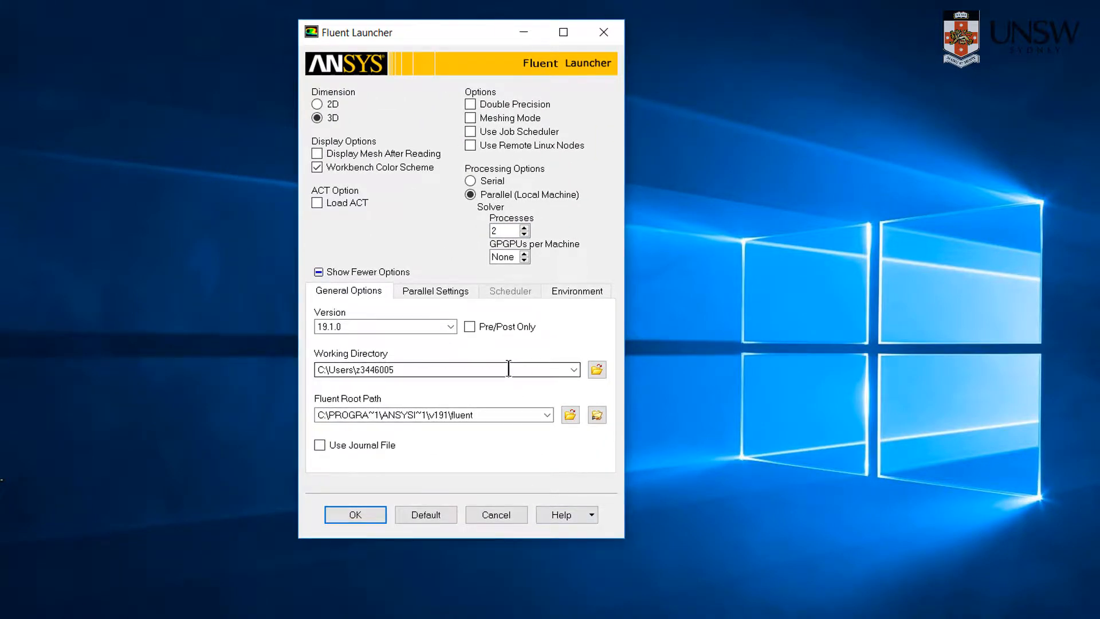
click(603, 367)
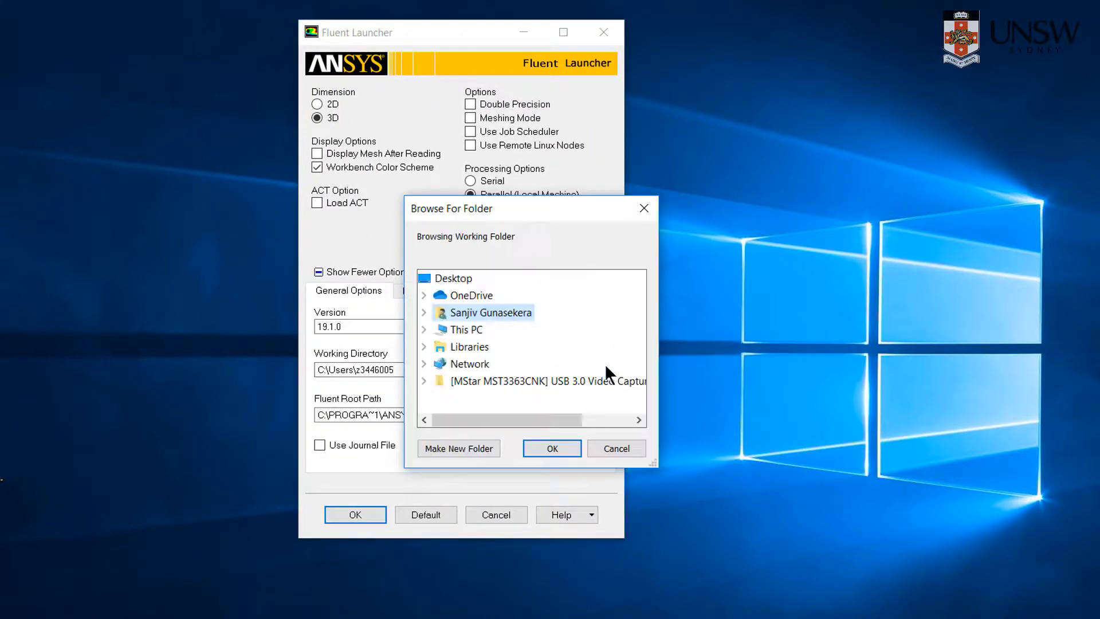
click(469, 346)
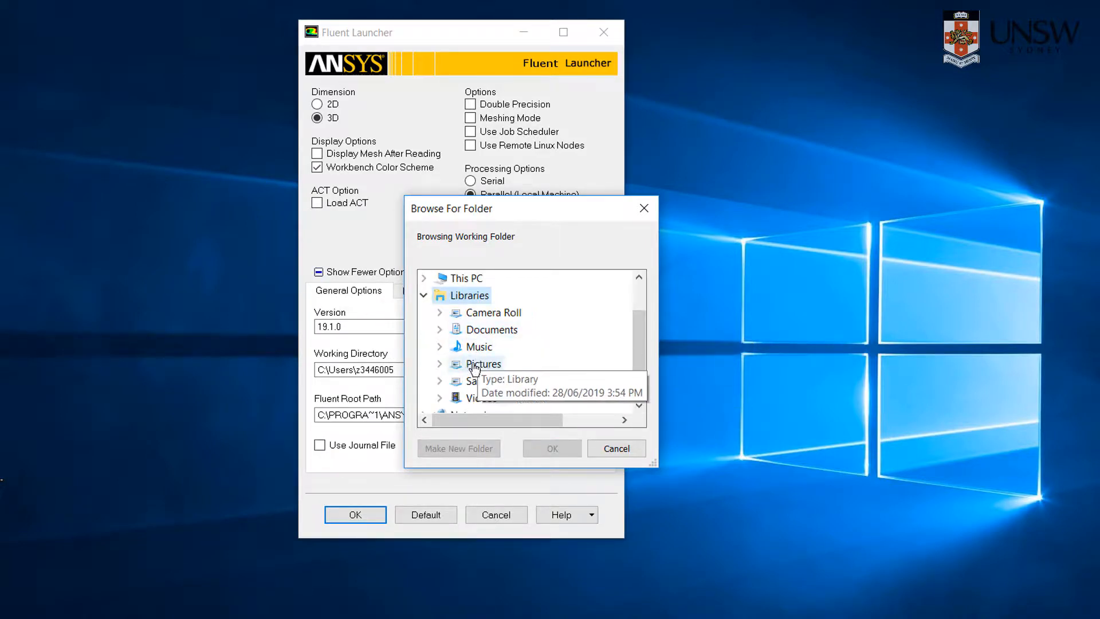
click(463, 279)
scroll(479, 397, down, 2)
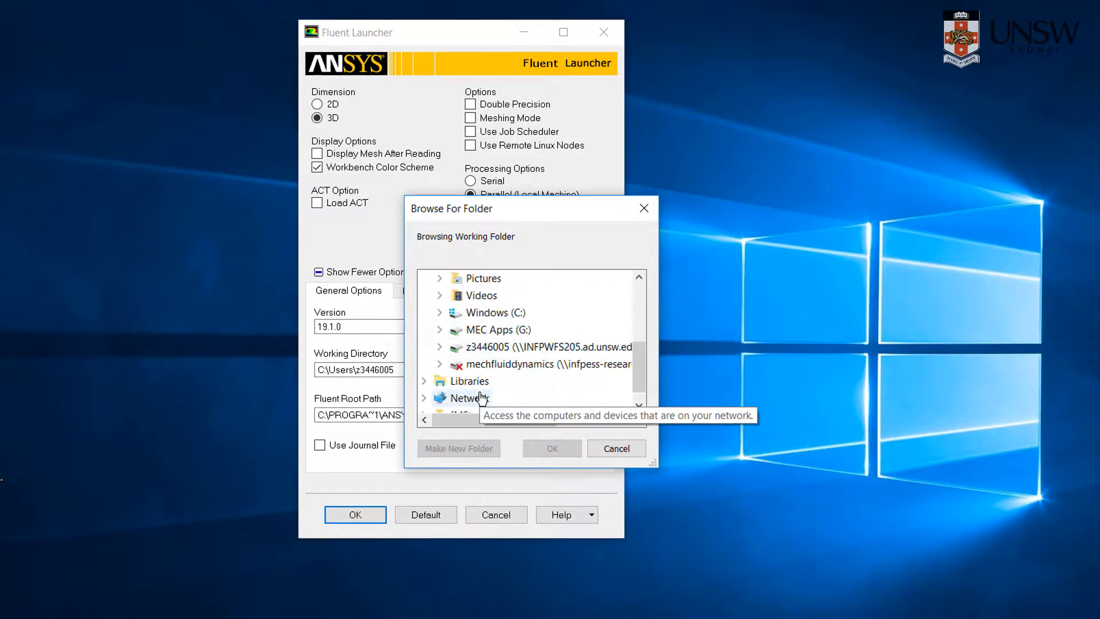
scroll(485, 385, up, 2)
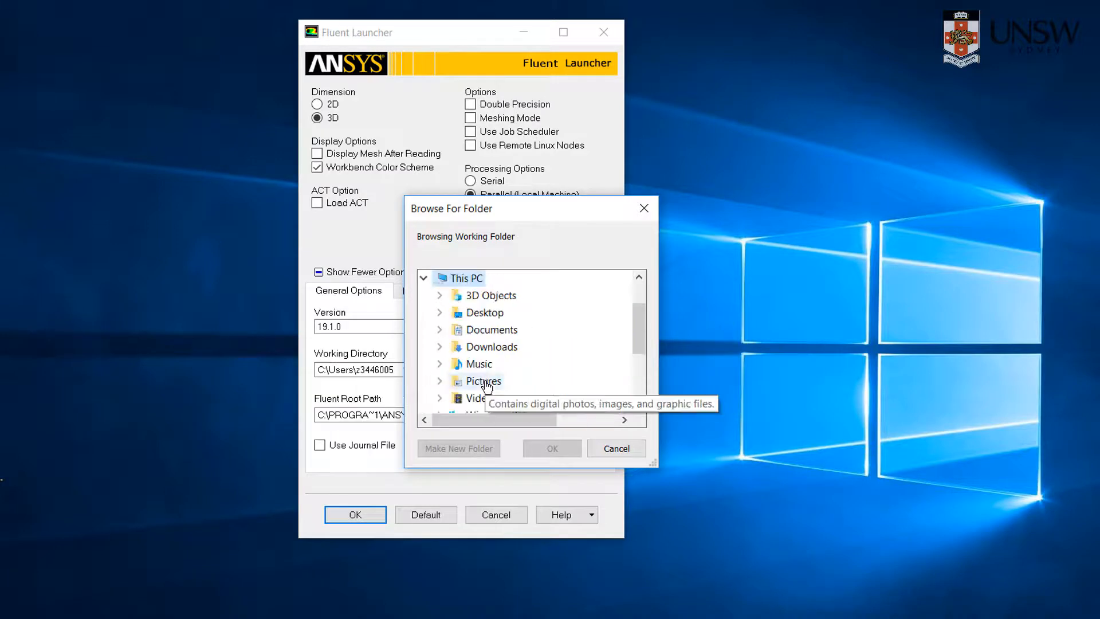
scroll(486, 388, down, 2)
click(484, 313)
scroll(503, 358, down, 2)
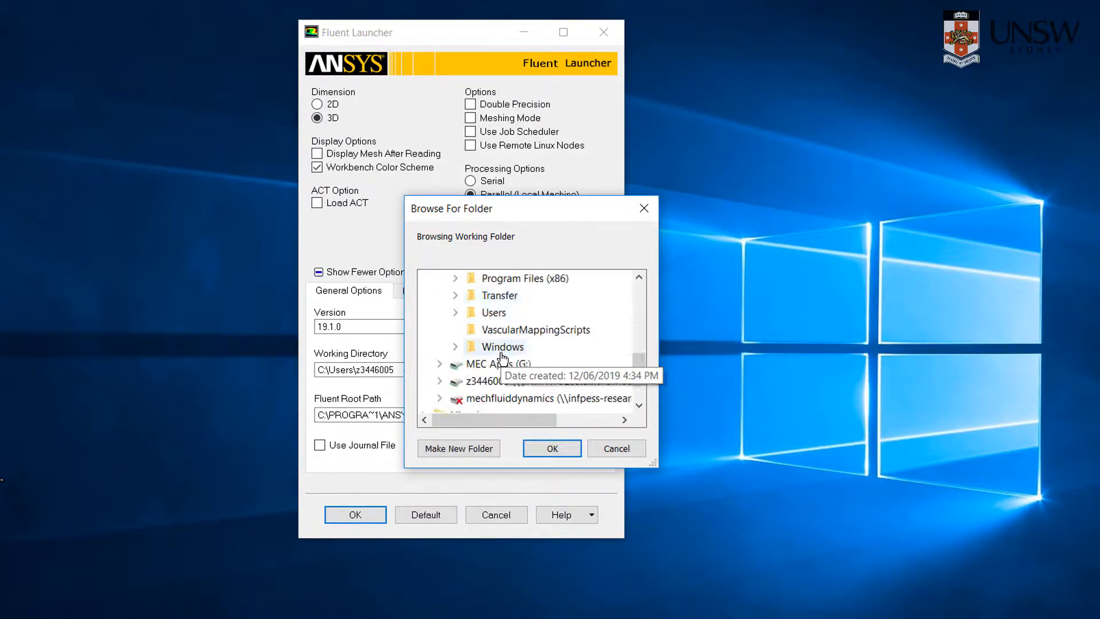
scroll(502, 358, up, 1)
click(505, 278)
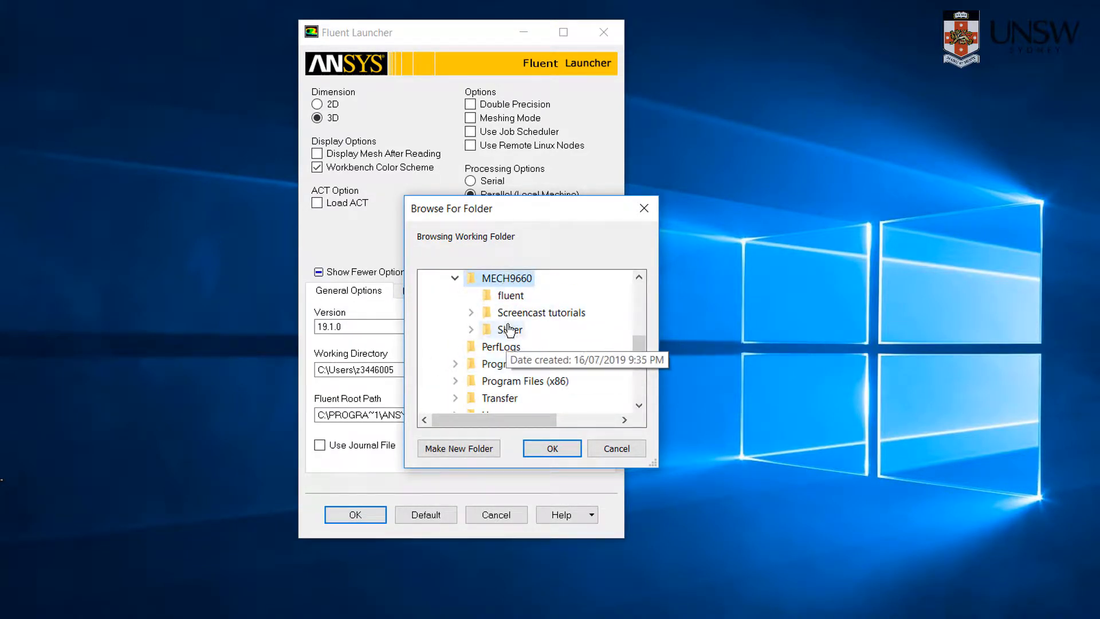
click(510, 295)
click(553, 448)
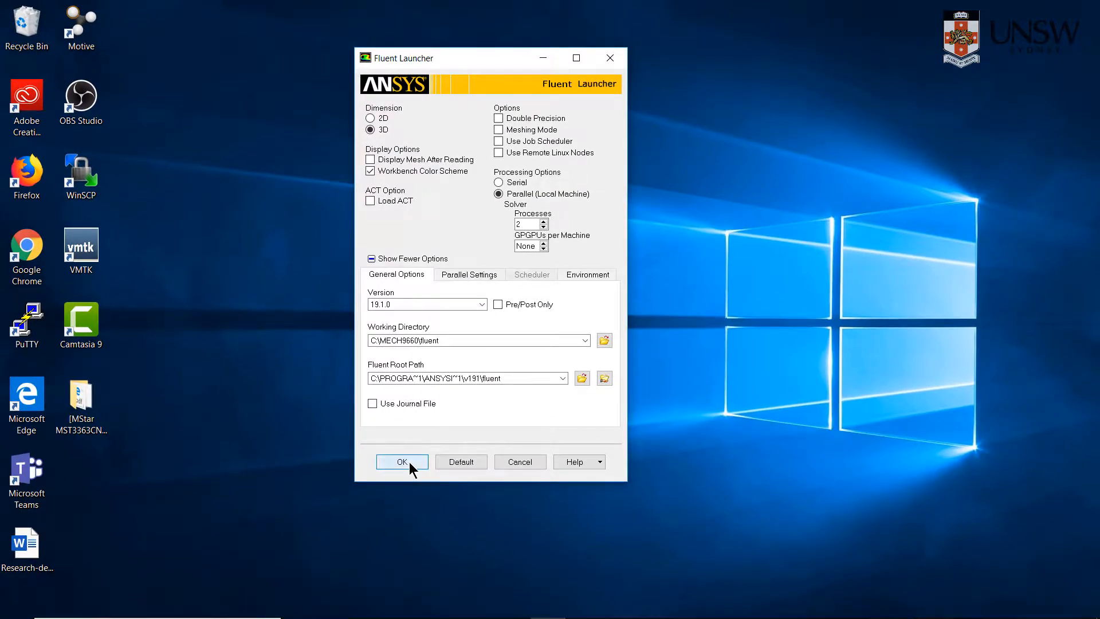
click(409, 462)
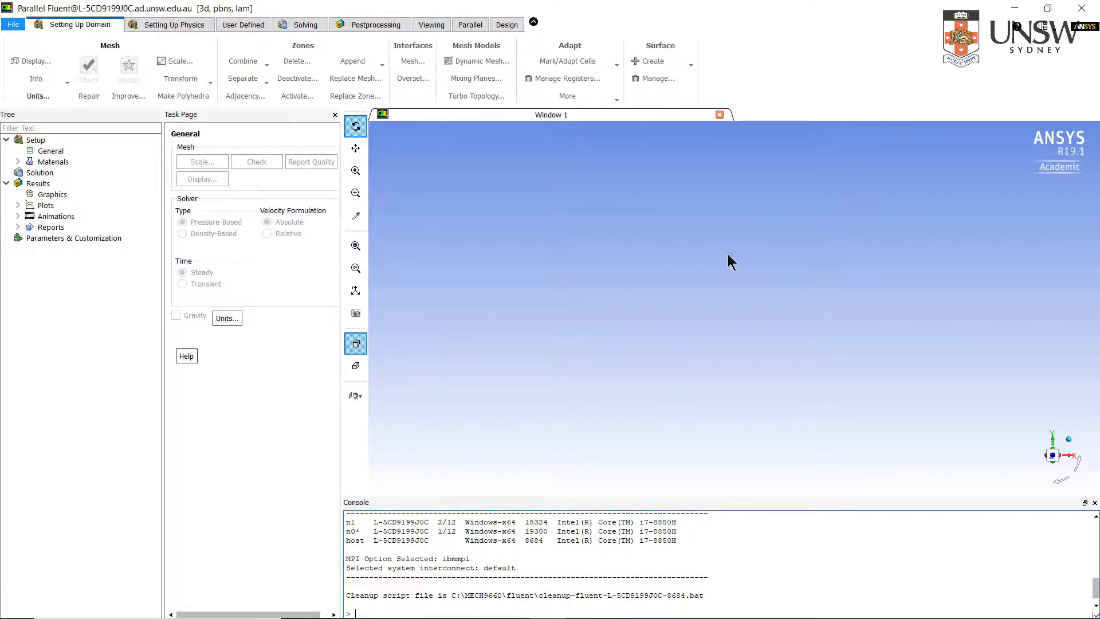
Read the mesh file testModel.msh from the working directory into the solver
click(13, 24)
mouse_move(18, 38)
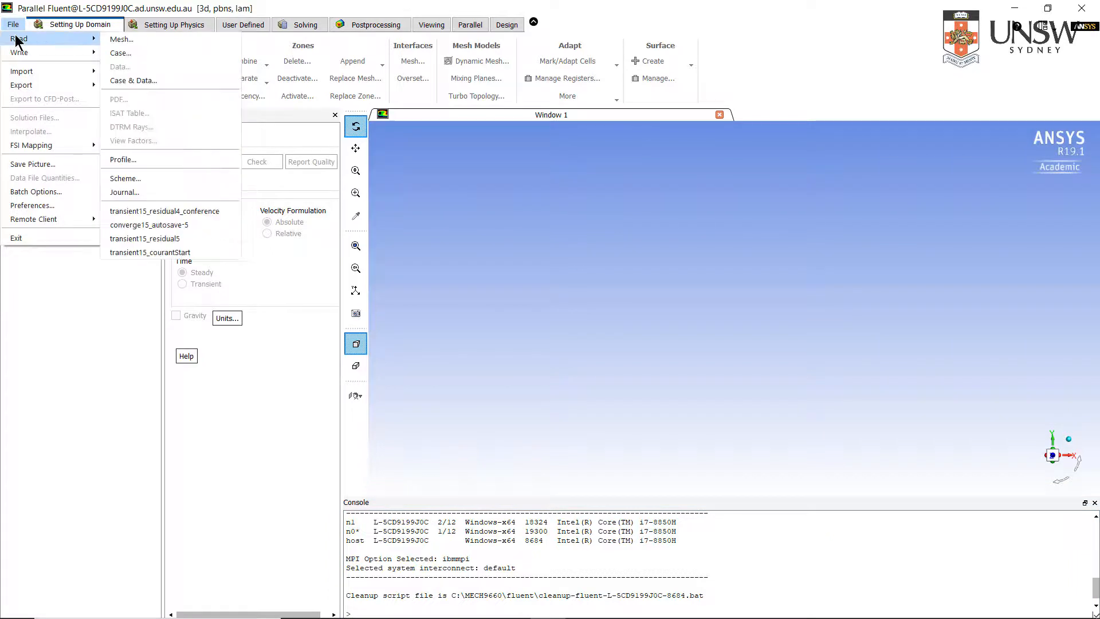
click(124, 41)
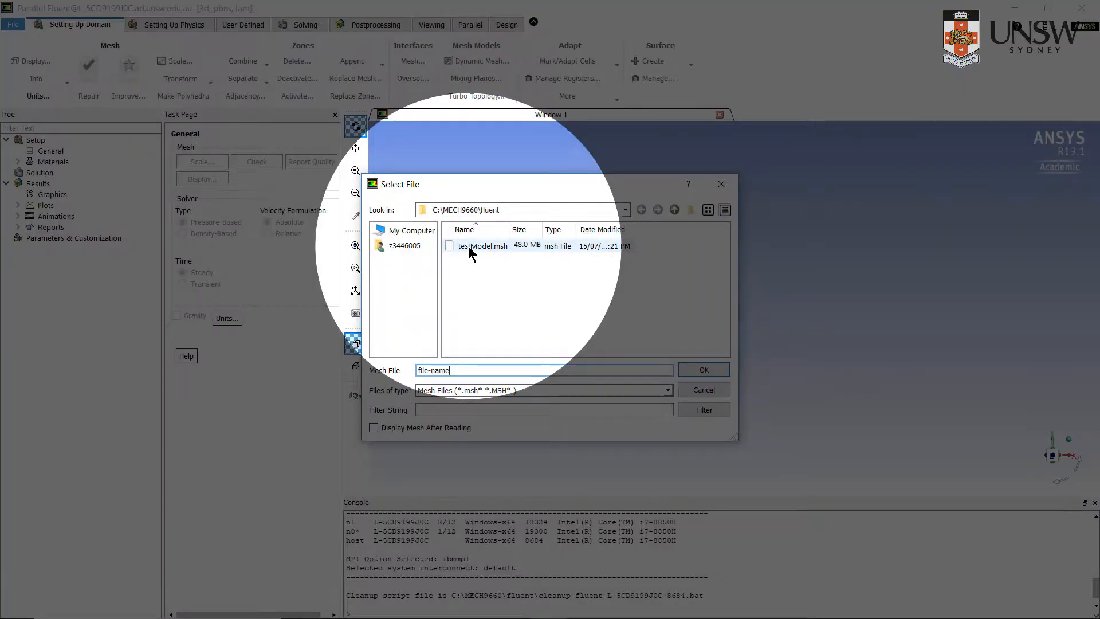
click(469, 246)
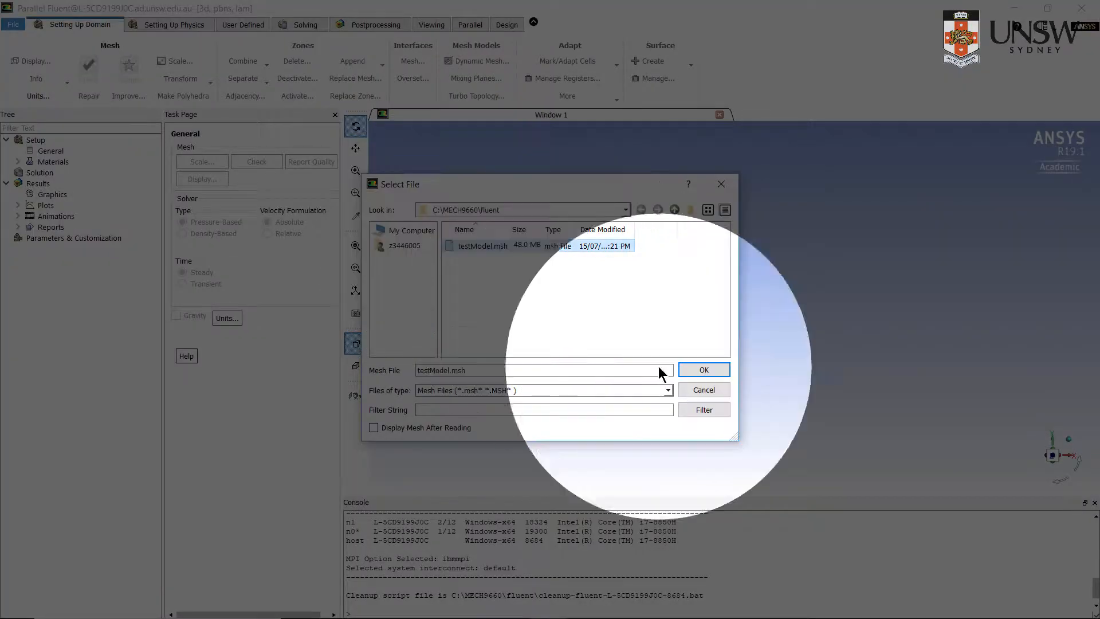
click(706, 366)
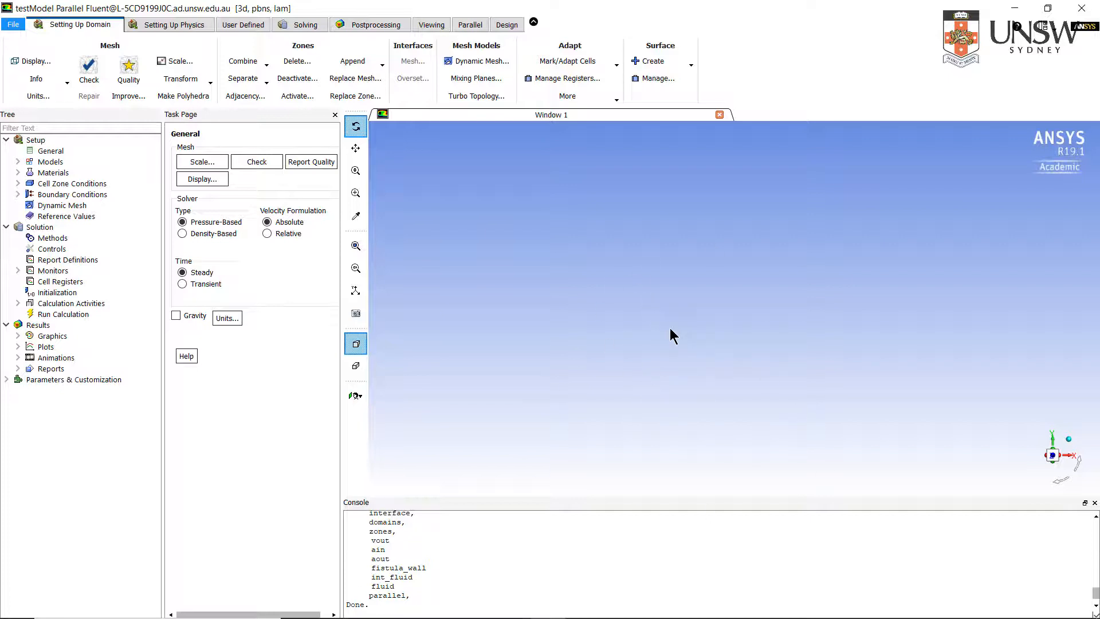
Display the mesh on surfaces ain, aout, fistula_wall and vout, and inspect the branching vessel
right_click(674, 272)
mouse_move(680, 278)
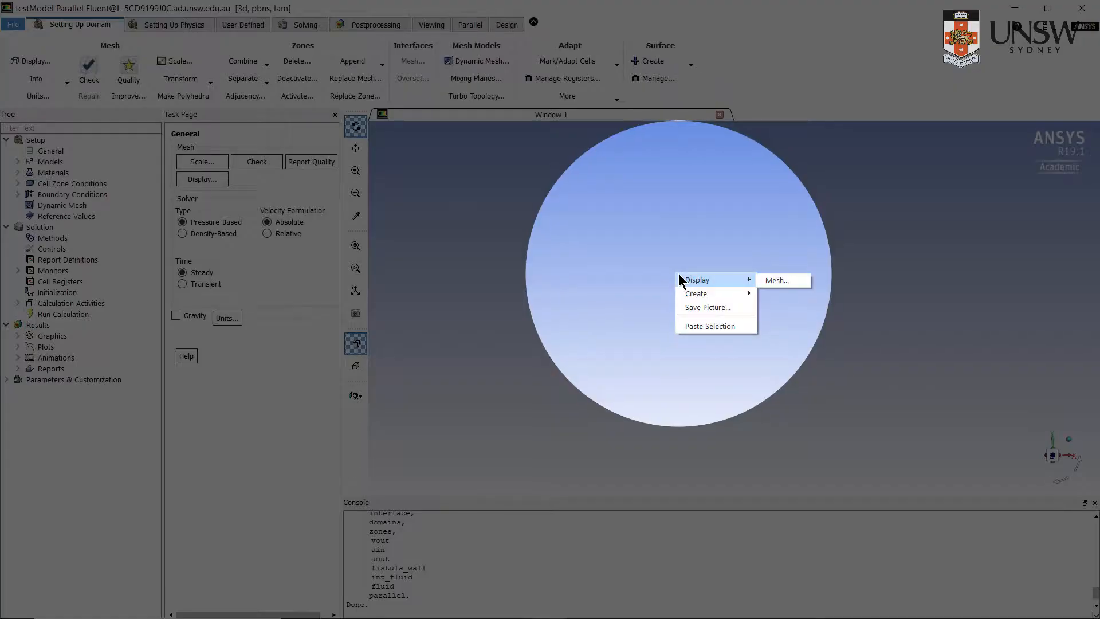
click(779, 281)
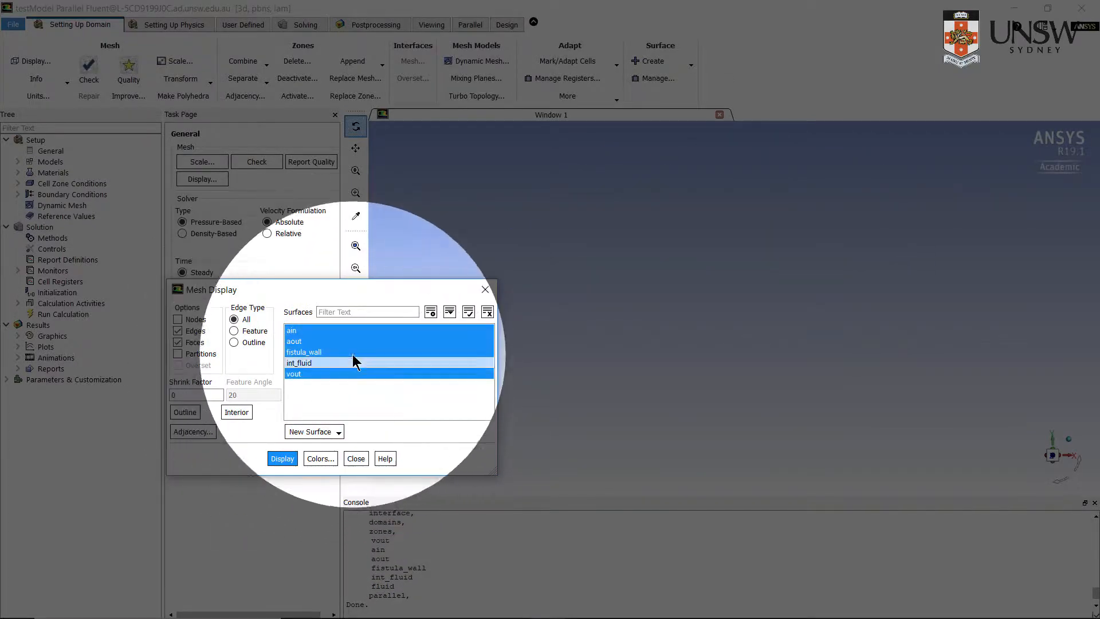
click(290, 455)
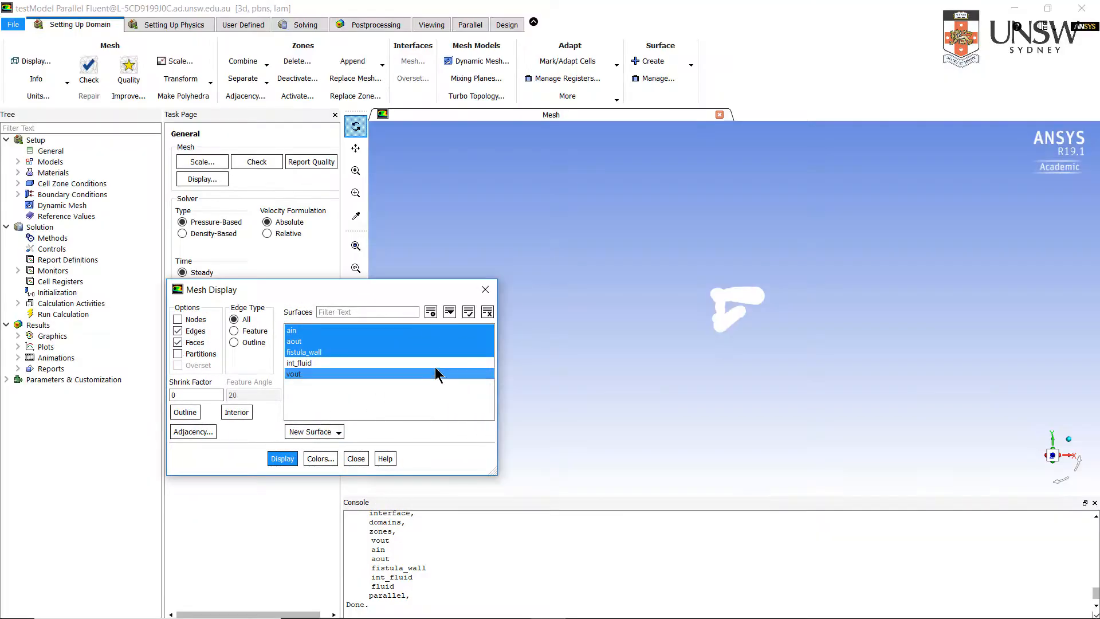
click(484, 292)
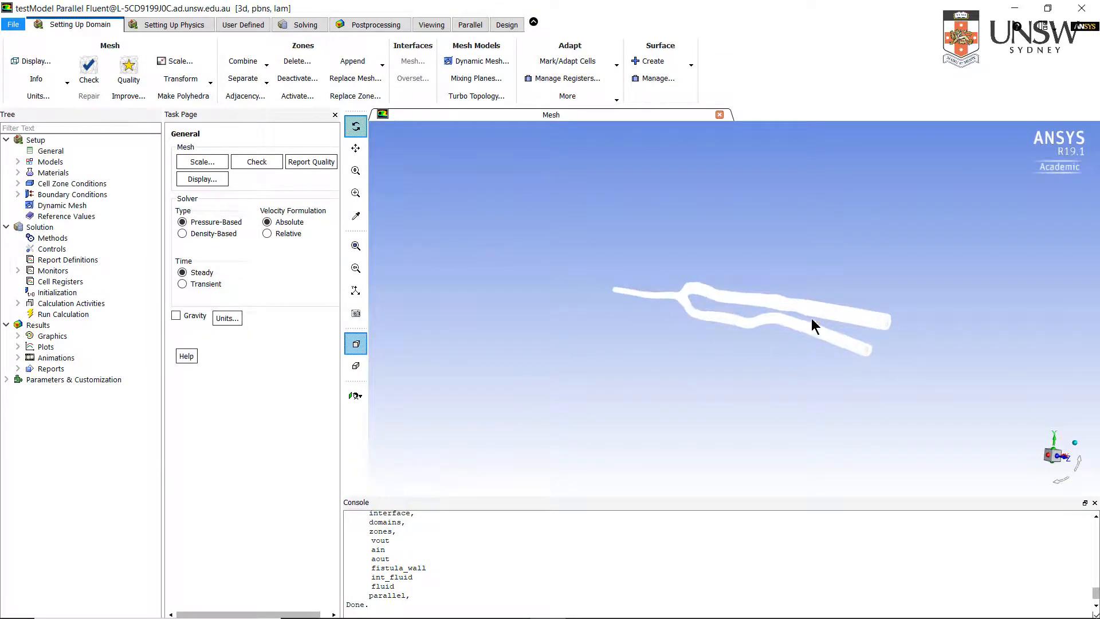
scroll(807, 329, up, 1)
drag(786, 300, 829, 292)
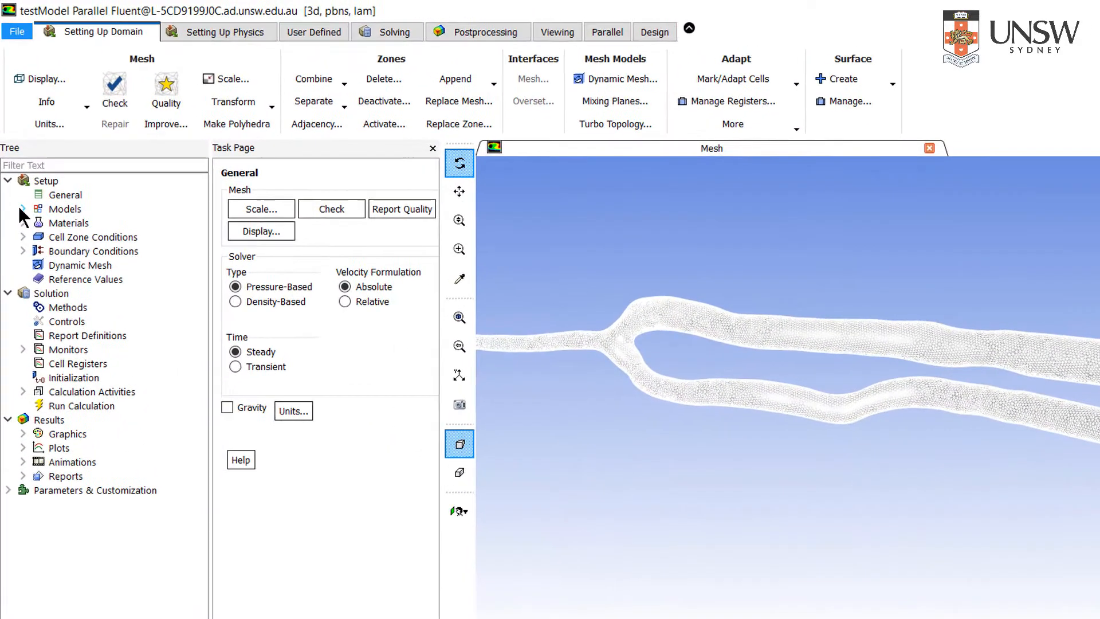
Change the viscous model to k-omega (2 eqn) with the SST formulation
click(18, 162)
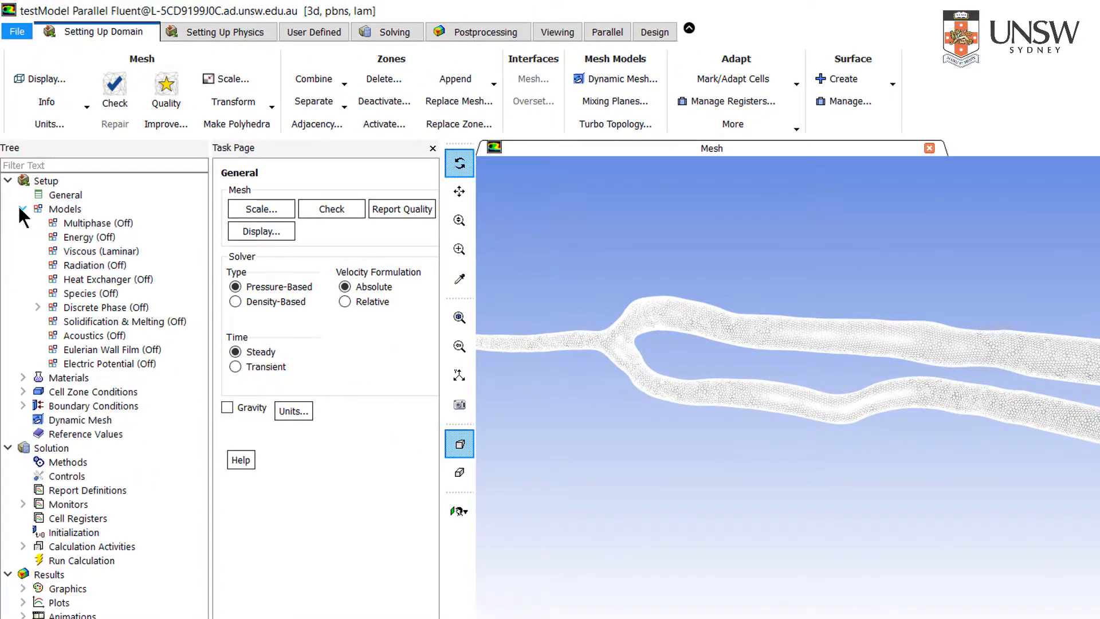
click(112, 250)
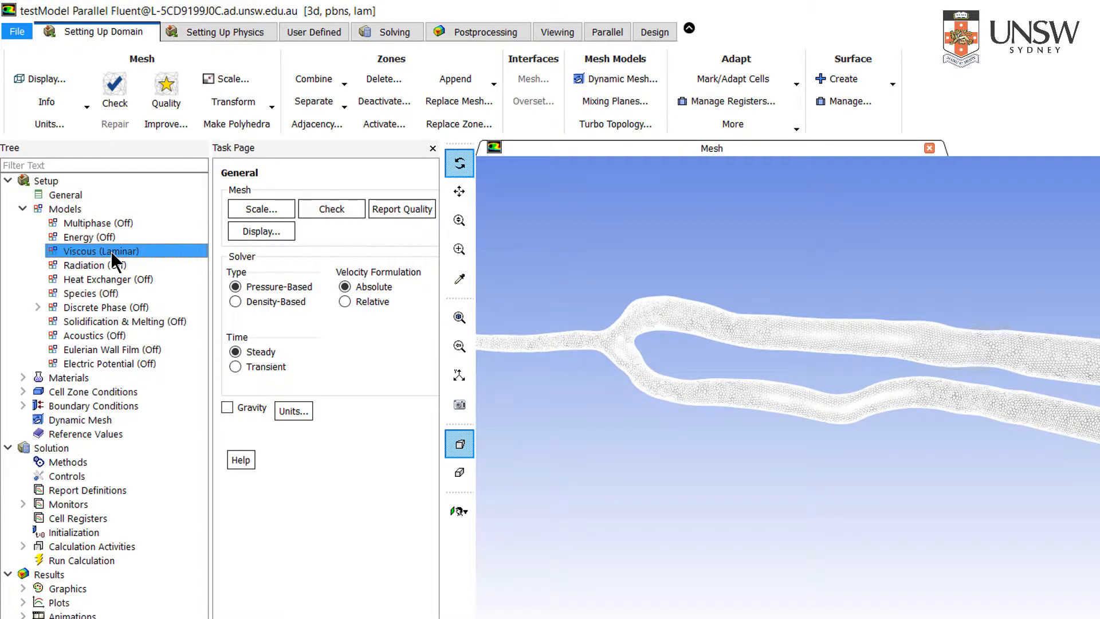
double_click(112, 251)
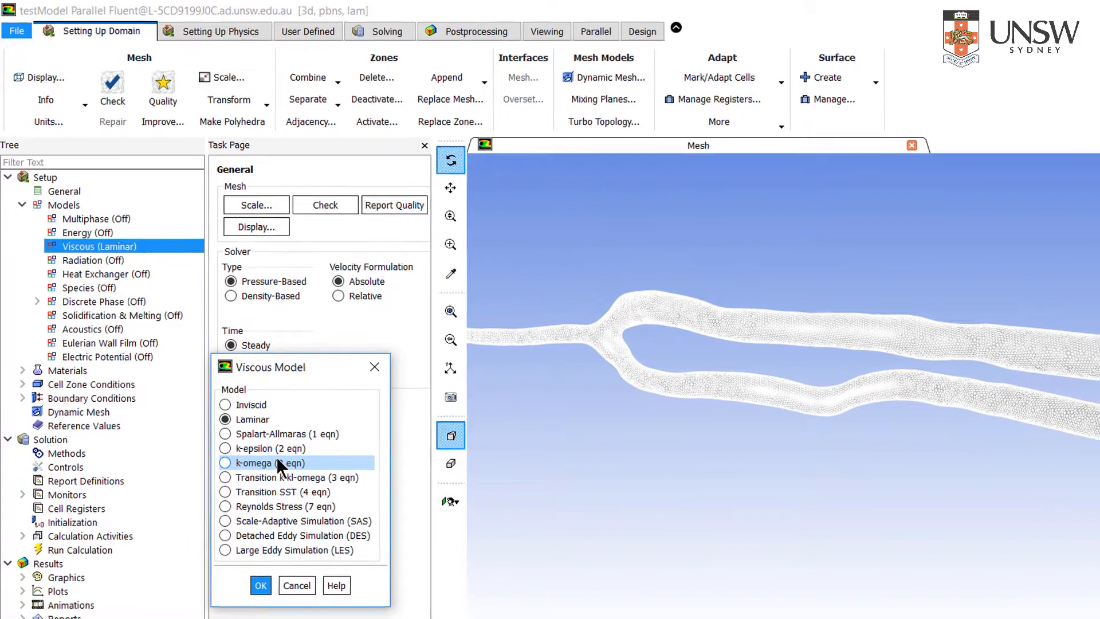
click(277, 458)
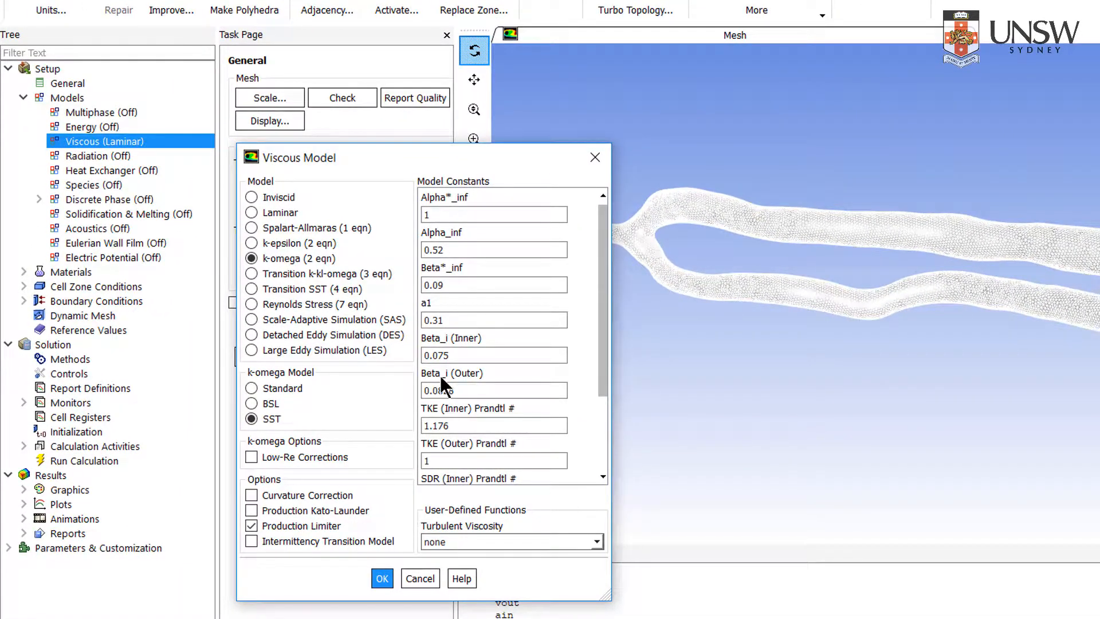
click(383, 577)
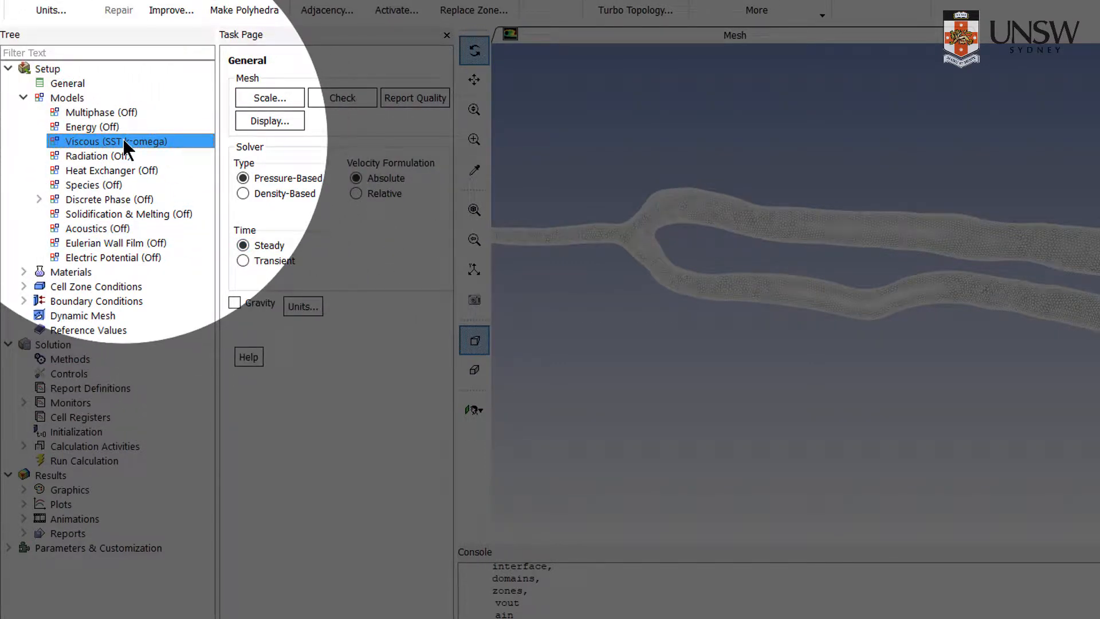
Edit the fluid material air, renaming it as blood and setting its constant density to 1060 kg/m3
click(22, 272)
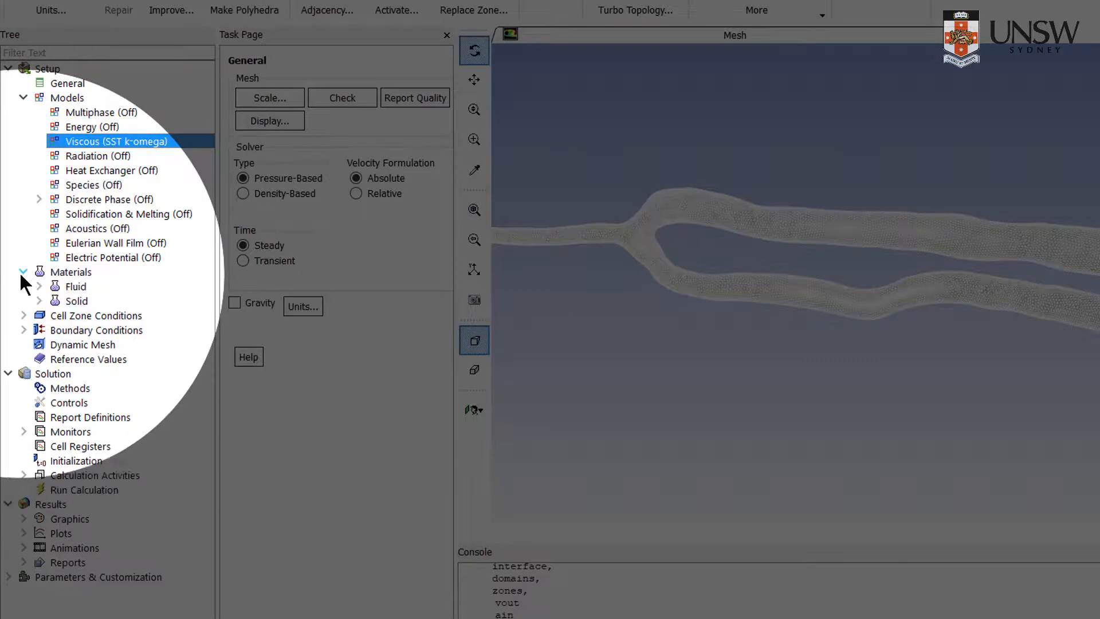
click(39, 286)
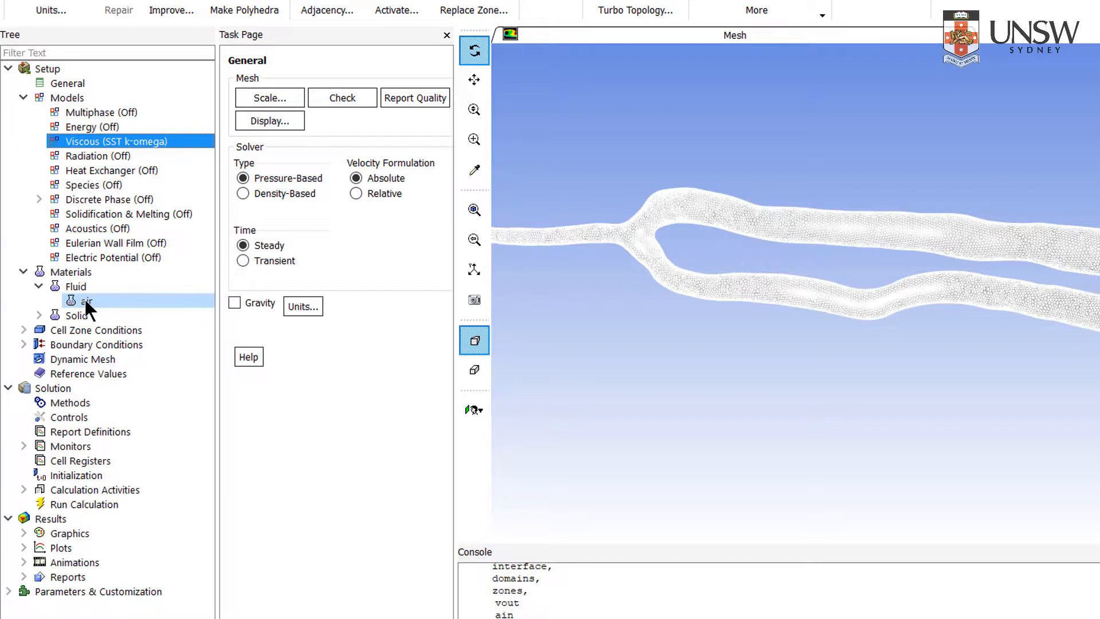
double_click(86, 301)
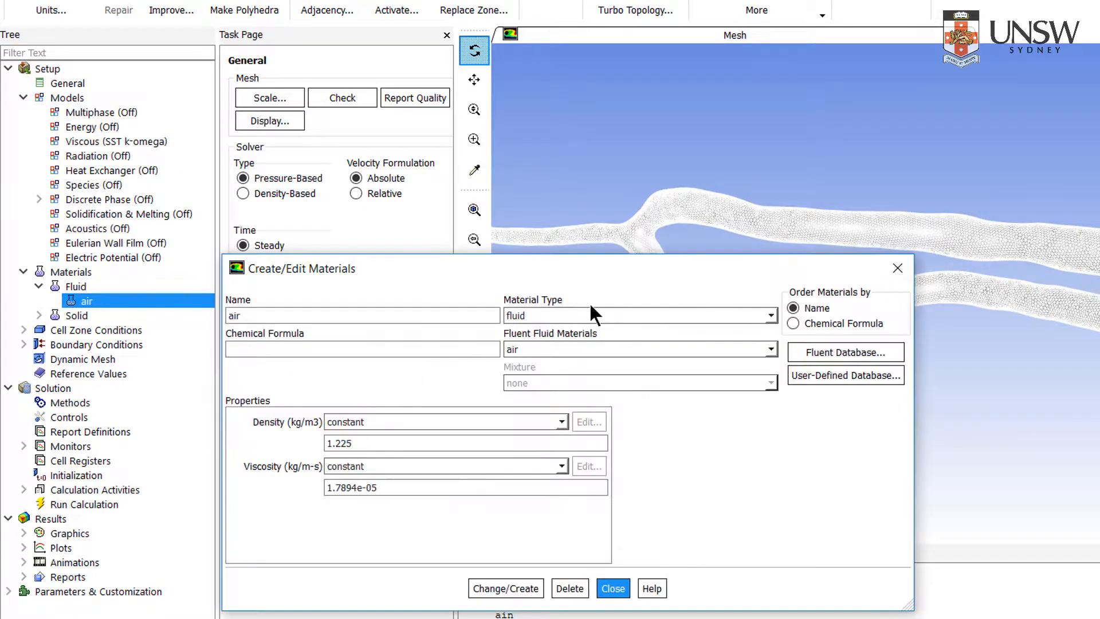
double_click(339, 316)
text(blood)
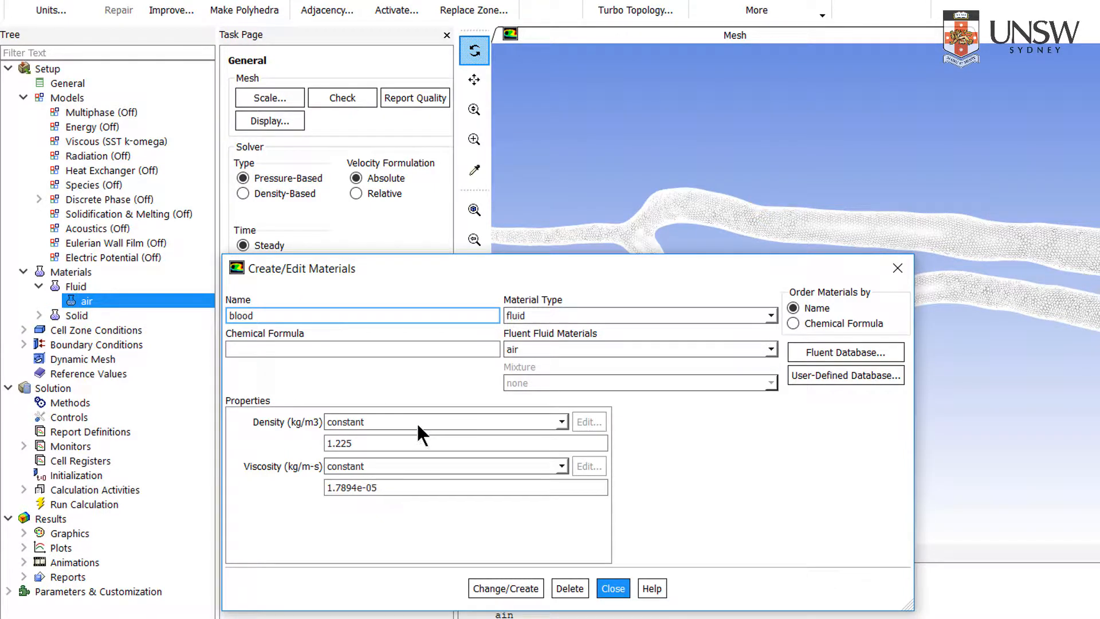
drag(392, 439, 317, 439)
text(1060)
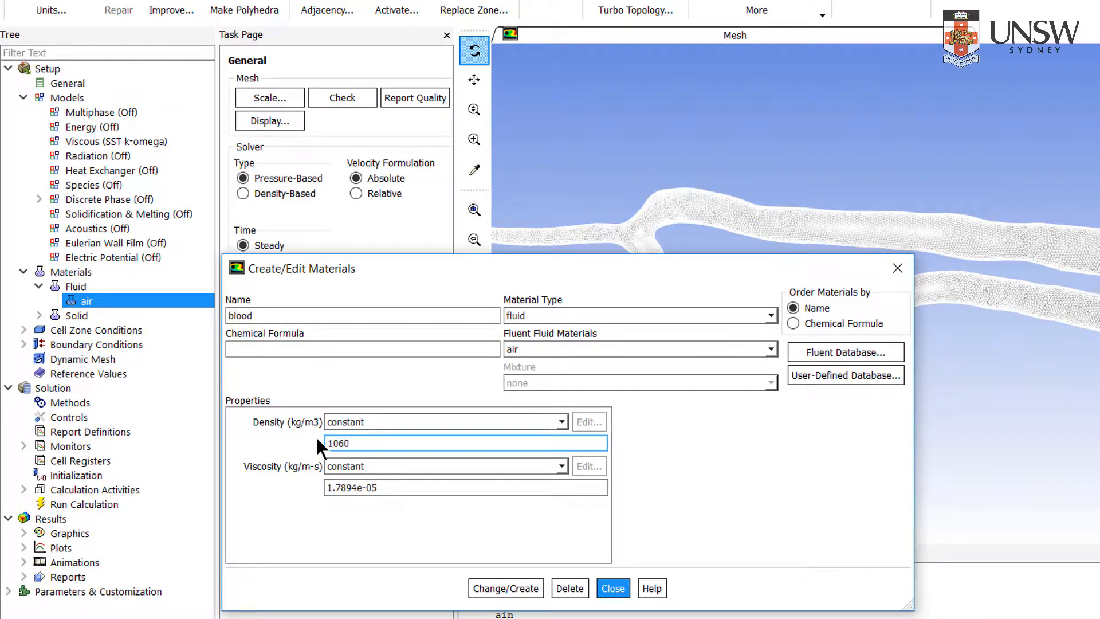
Set the blood material's constant viscosity to 0.0035 kg/m-s, apply the changes by overwriting air, and close the material editor
drag(400, 487, 311, 483)
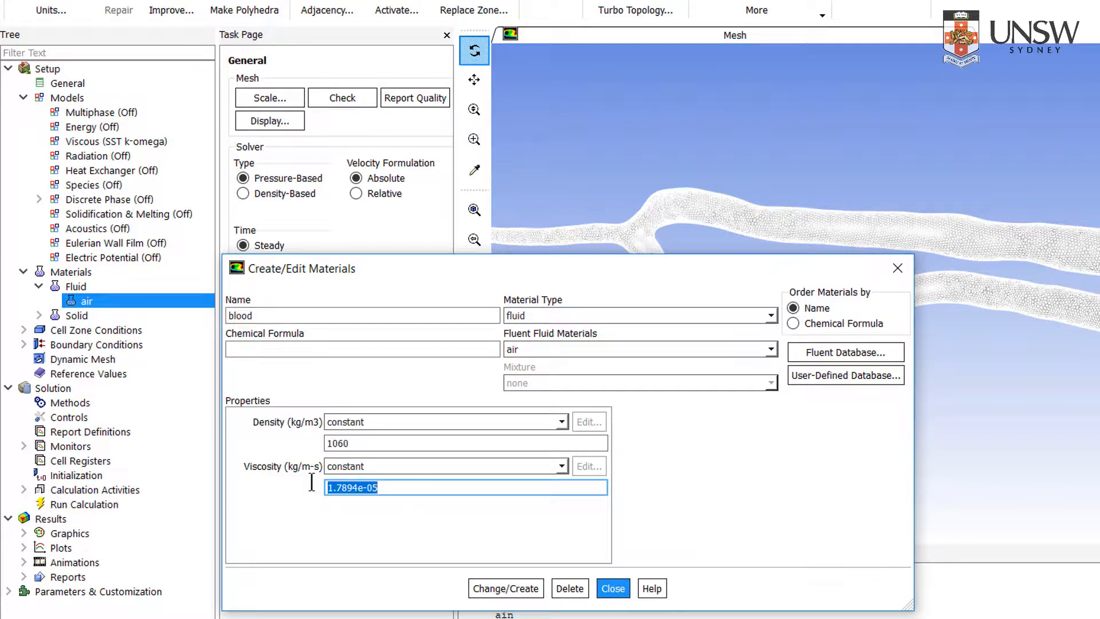
text(0.00)
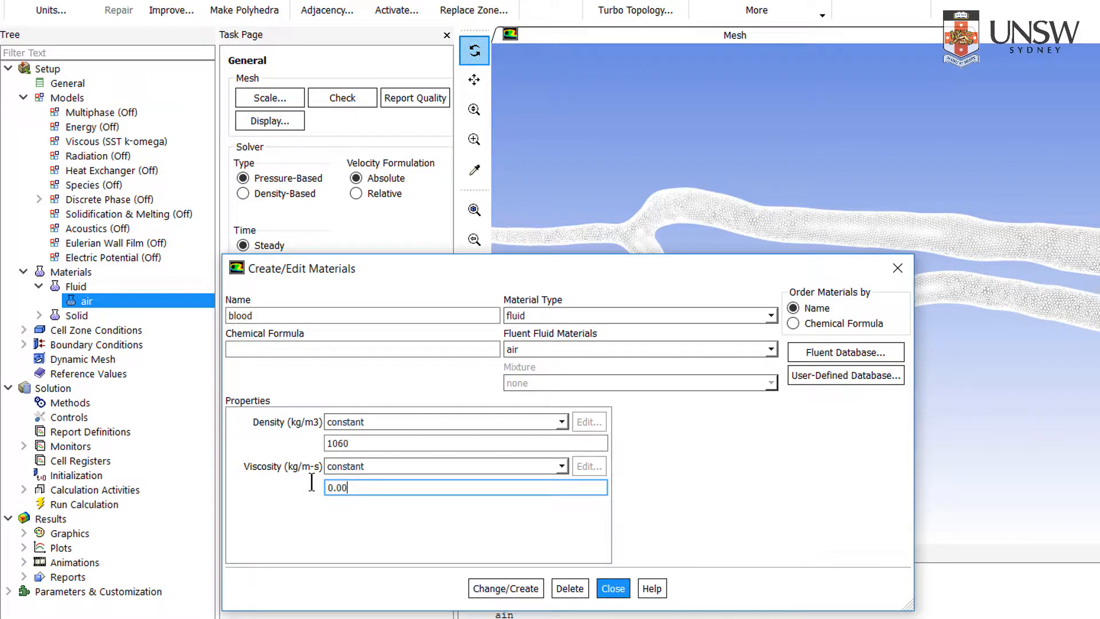
text(35)
click(506, 588)
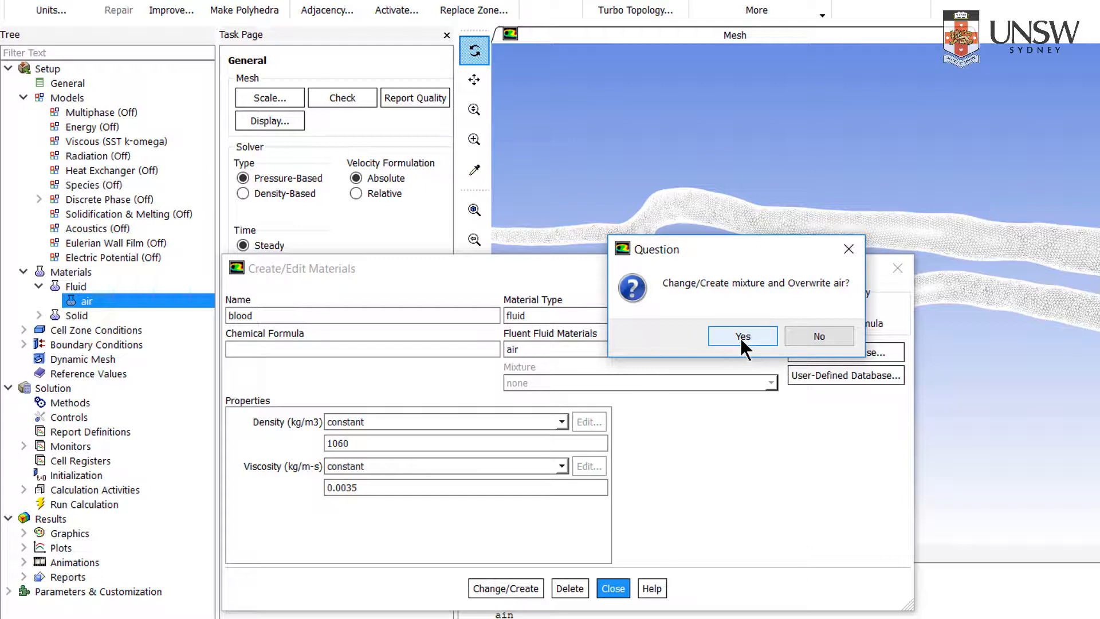
click(740, 336)
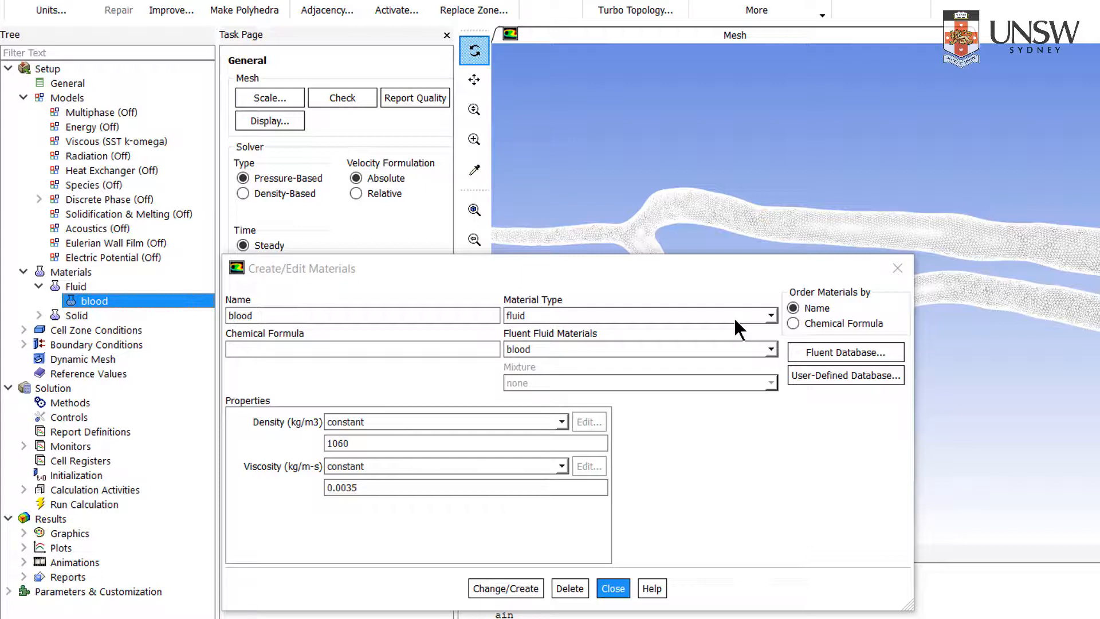
click(897, 267)
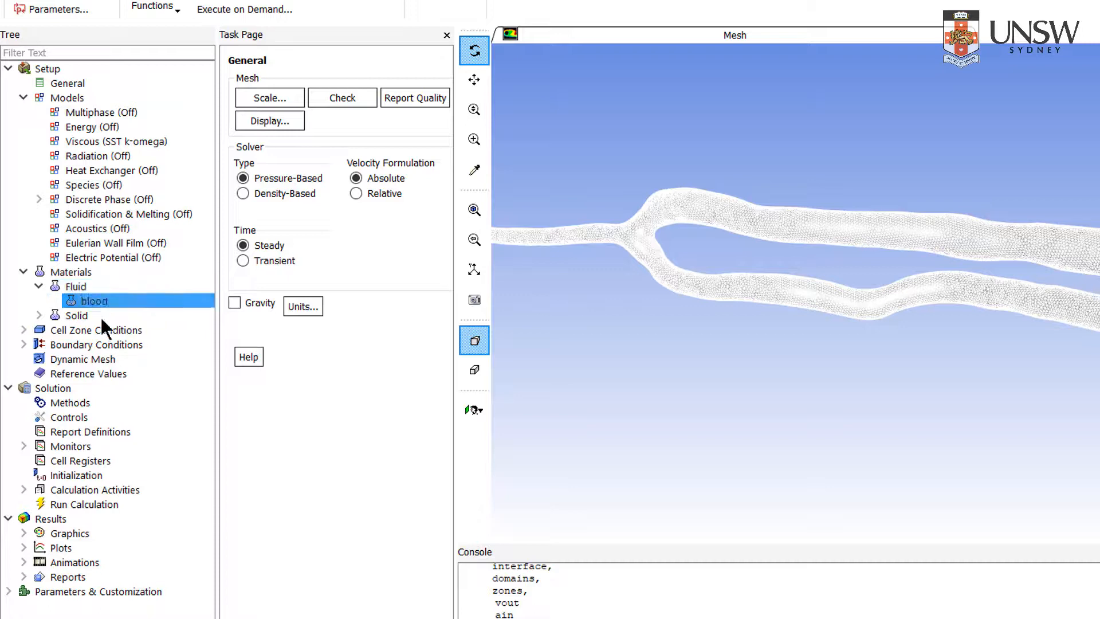
Change the boundary ain to type velocity-inlet with a velocity magnitude of 0.5 m/s
click(24, 331)
click(23, 358)
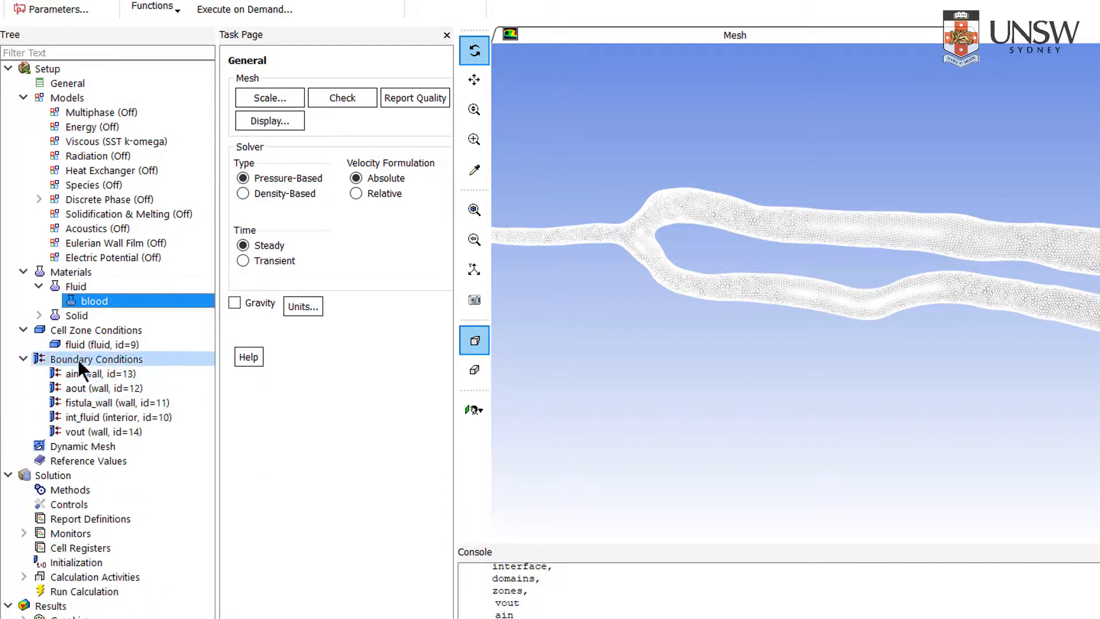
click(91, 373)
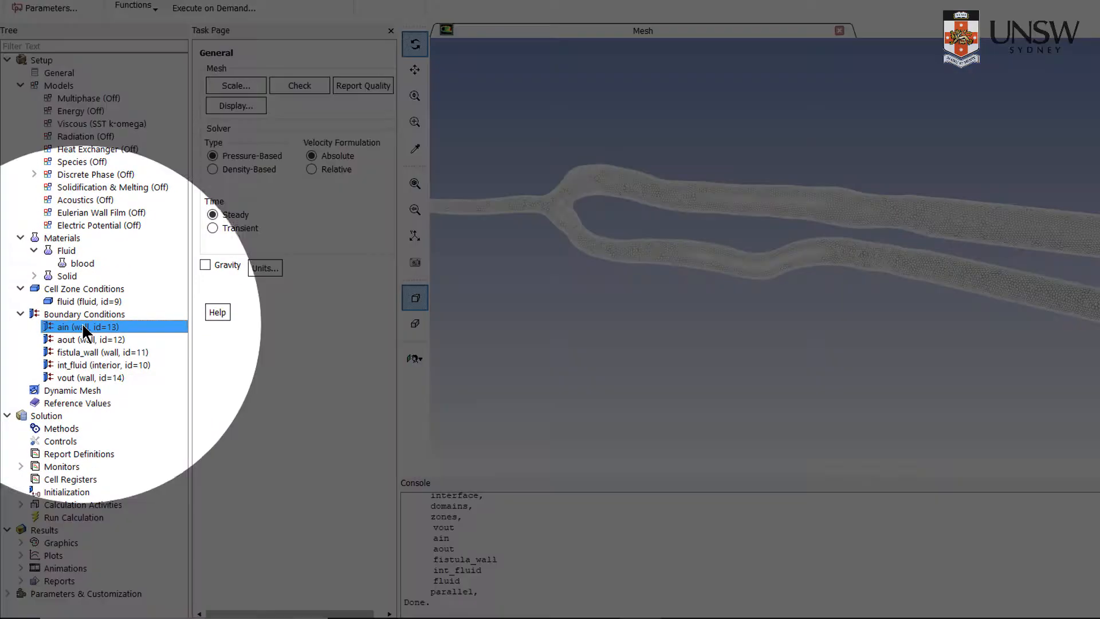
right_click(90, 361)
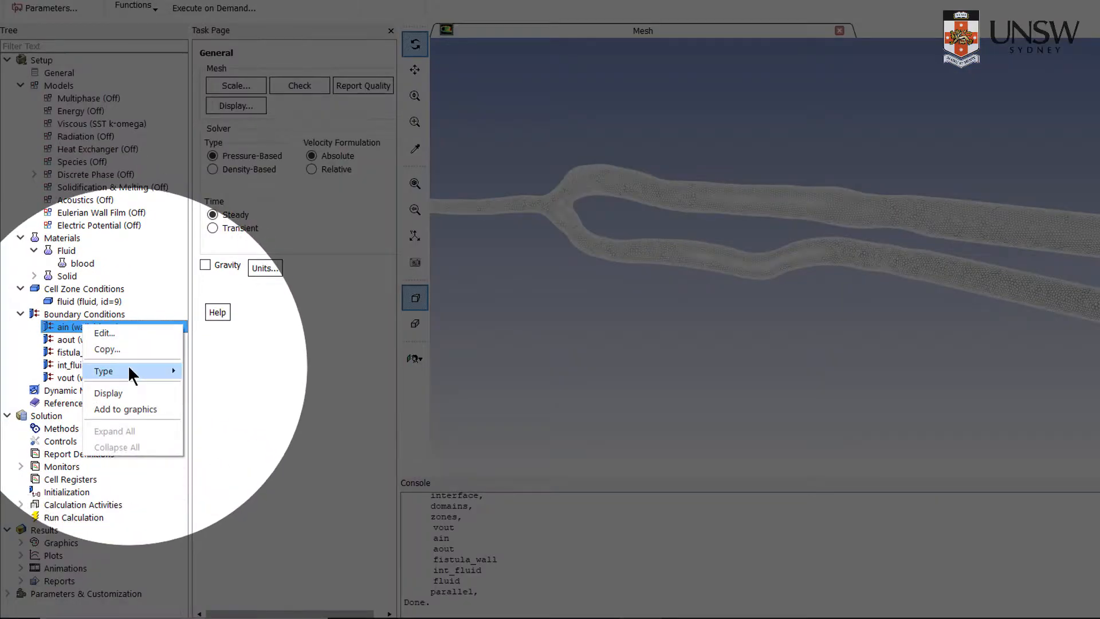
mouse_move(129, 367)
click(239, 594)
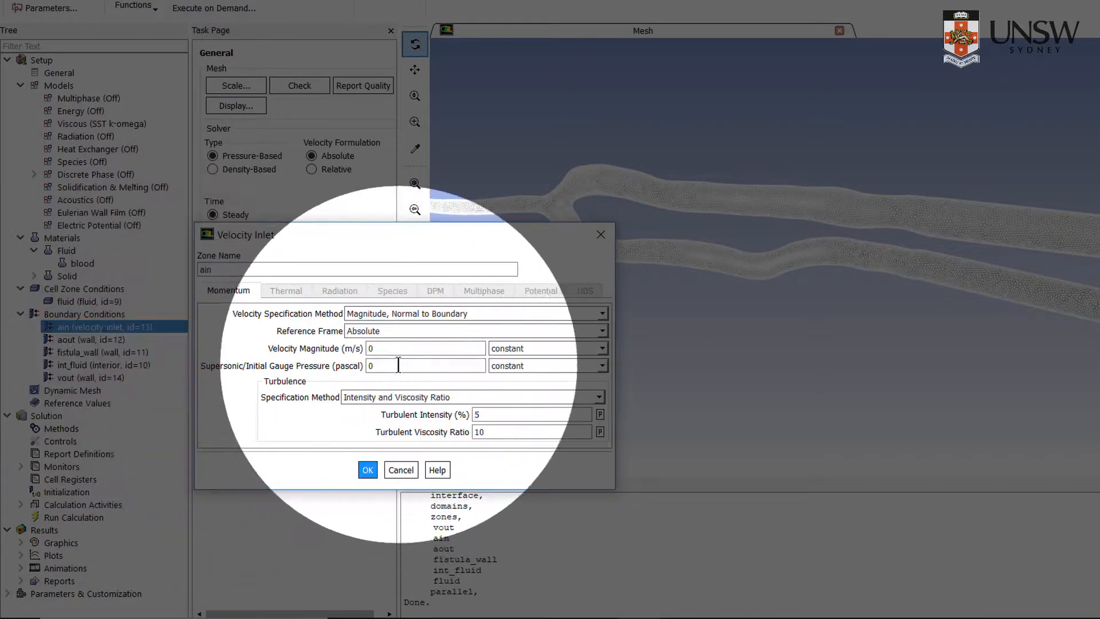
click(372, 348)
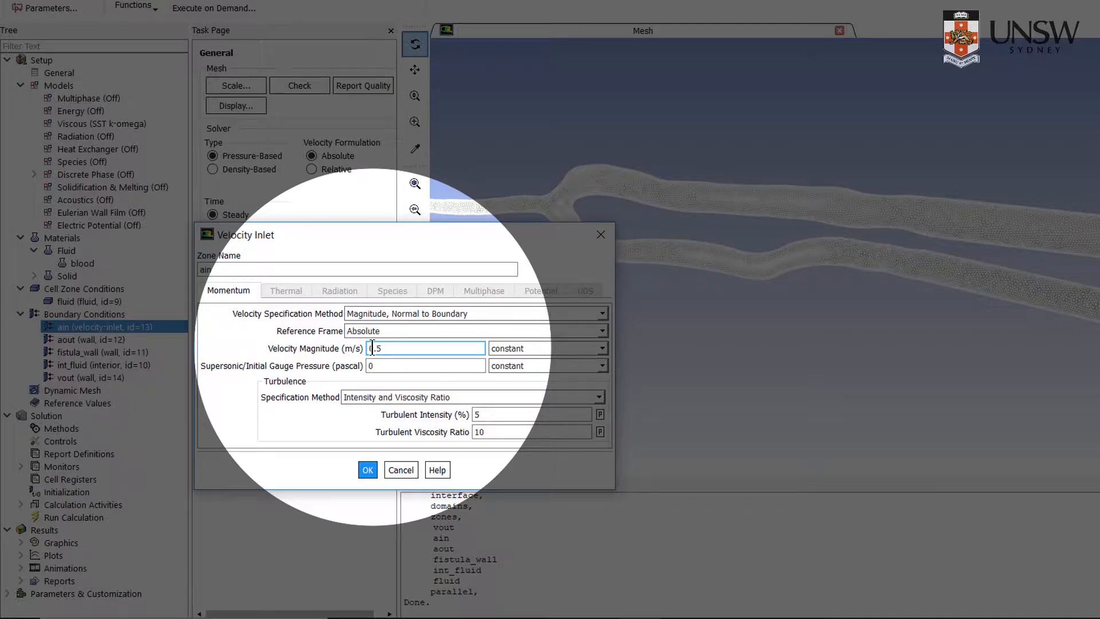
click(369, 469)
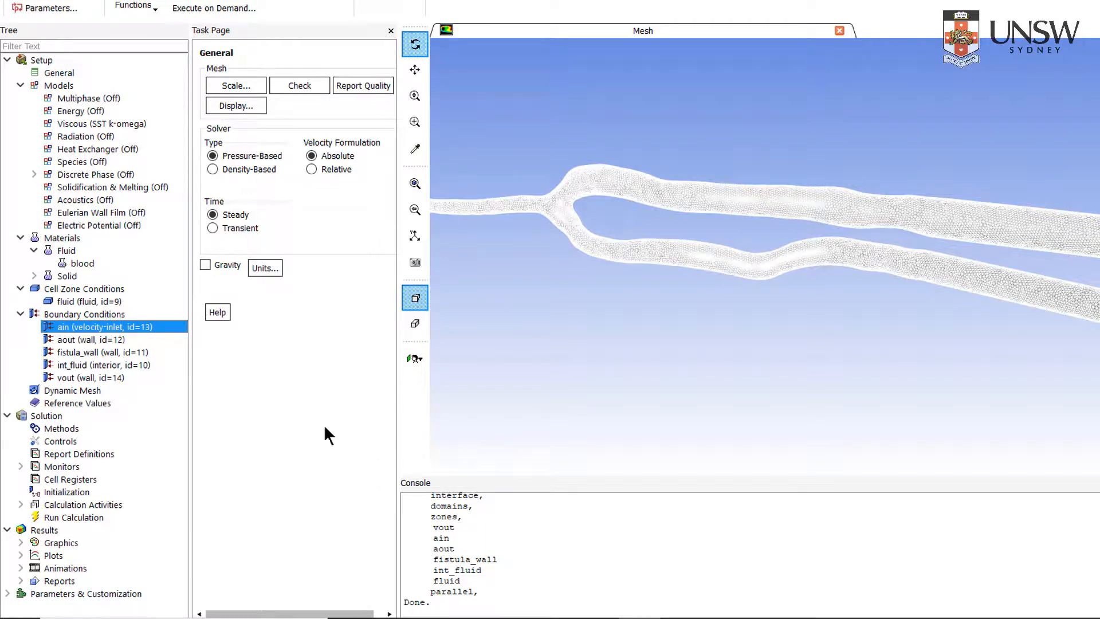
Change the boundary aout to type velocity-inlet with a velocity magnitude of 0.3 m/s
right_click(115, 340)
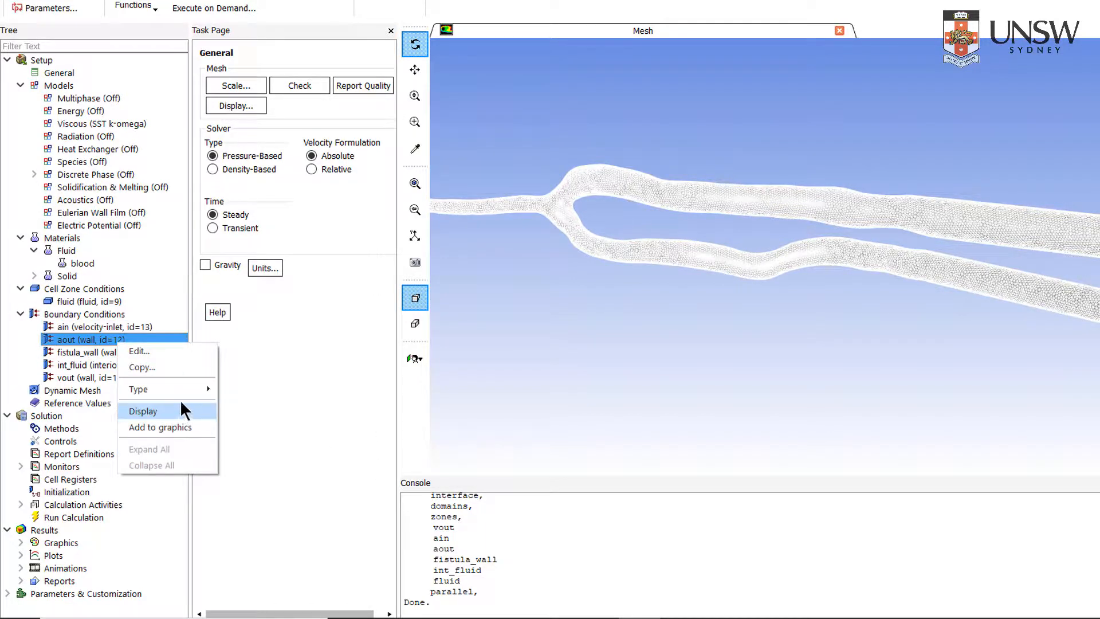
mouse_move(199, 389)
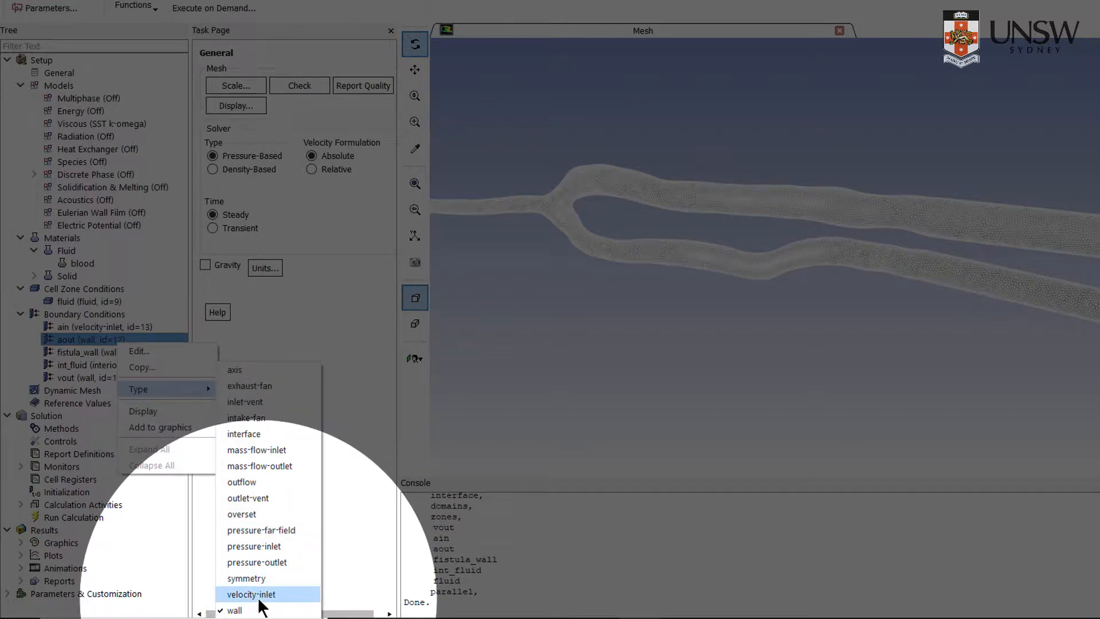
click(256, 595)
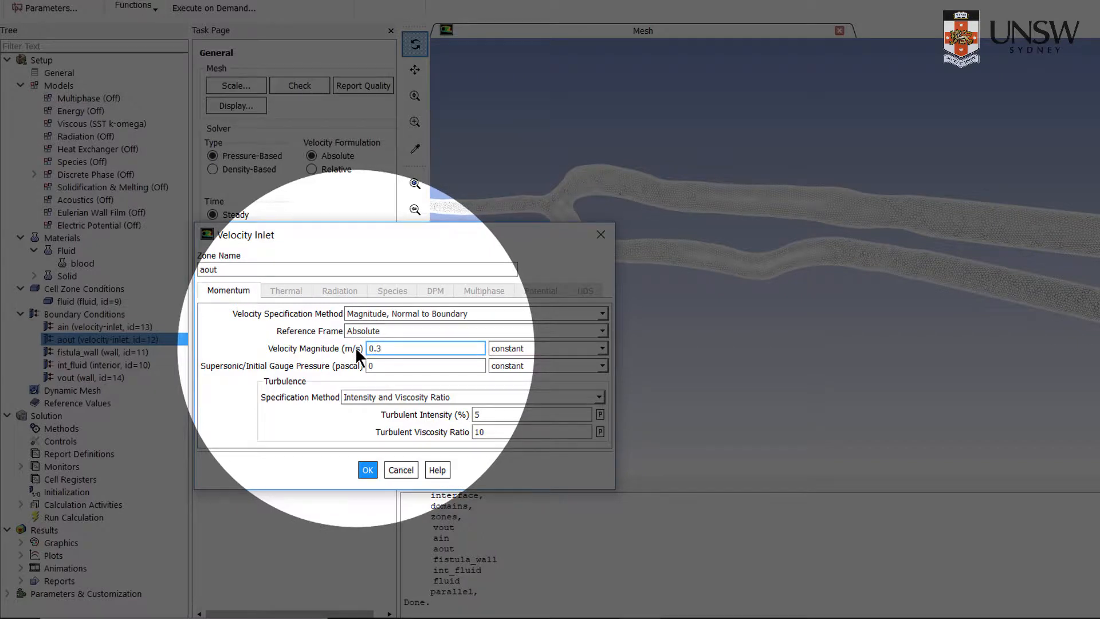
click(368, 469)
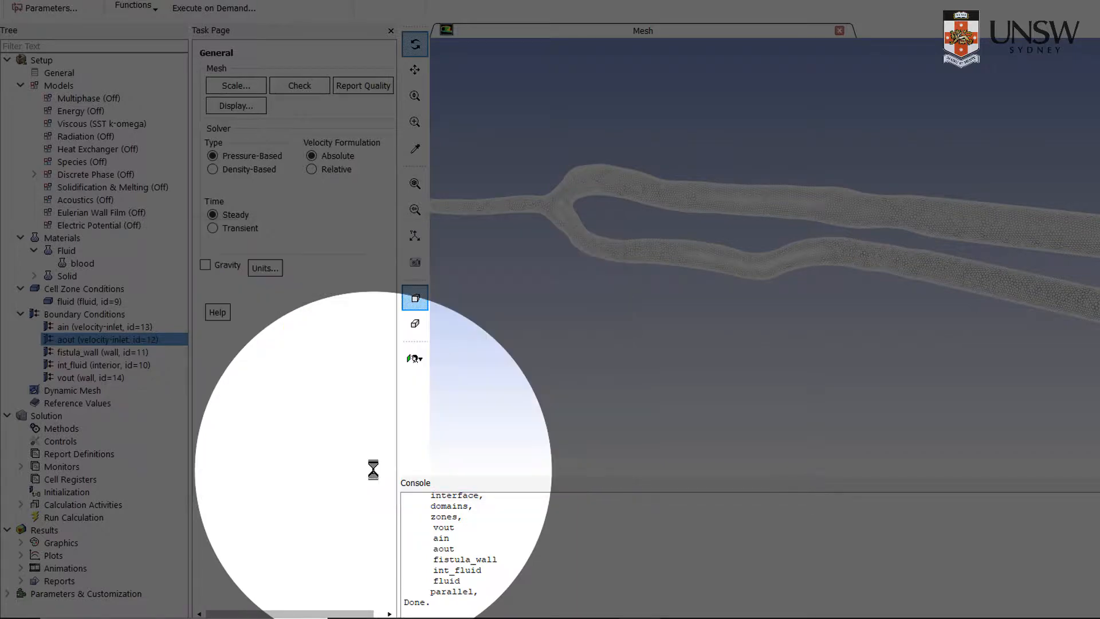
Check that fistula_wall is of type wall, and change the boundary vout to type outflow
right_click(98, 351)
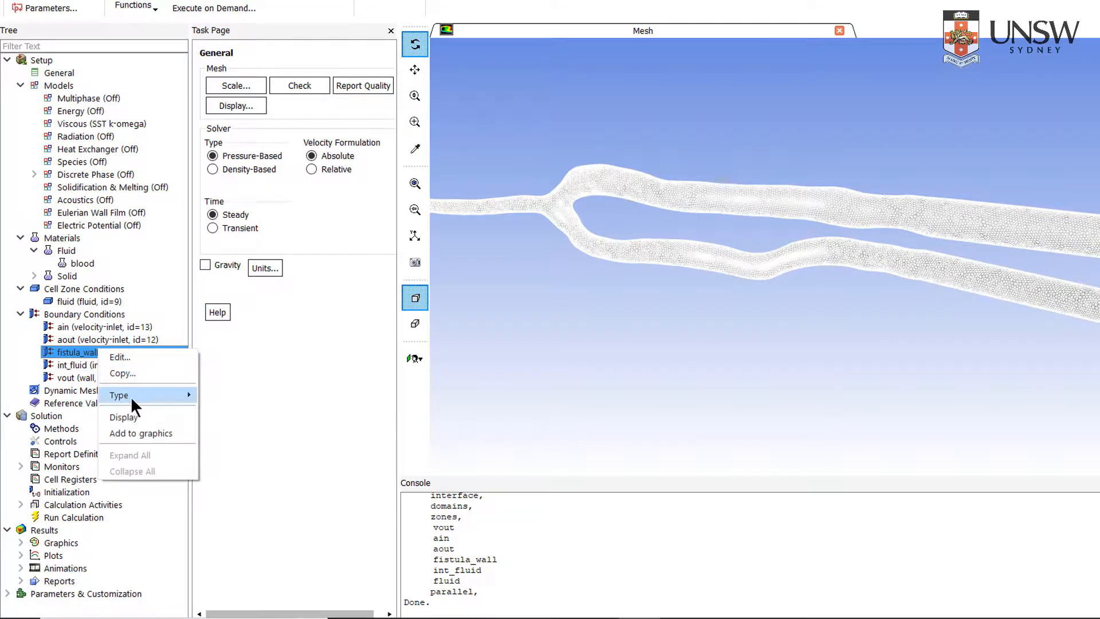
mouse_move(167, 394)
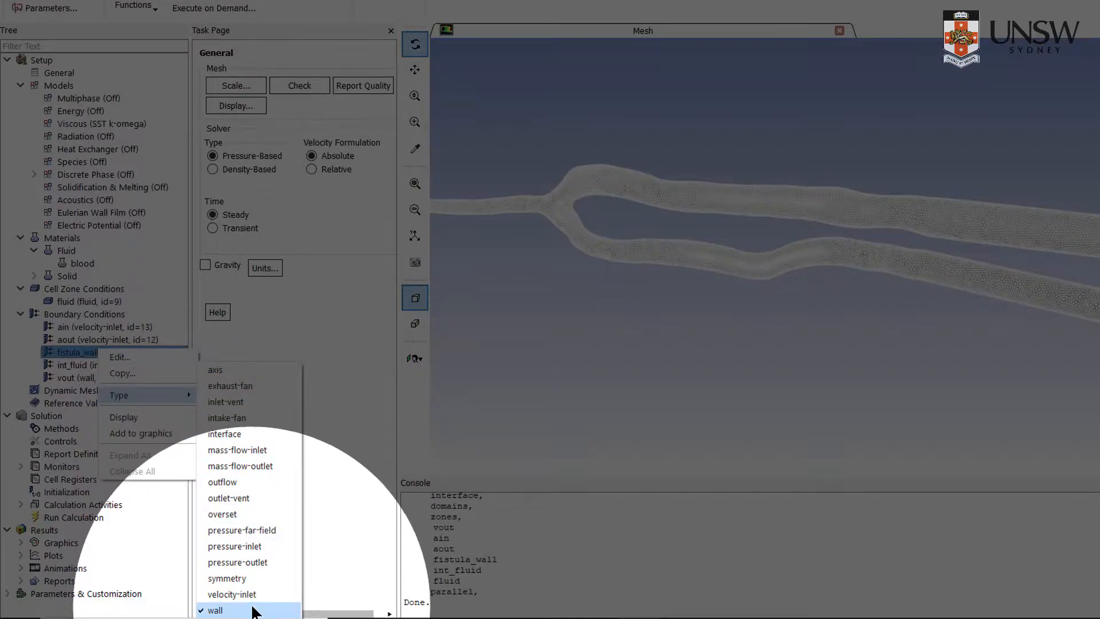
click(55, 375)
right_click(56, 378)
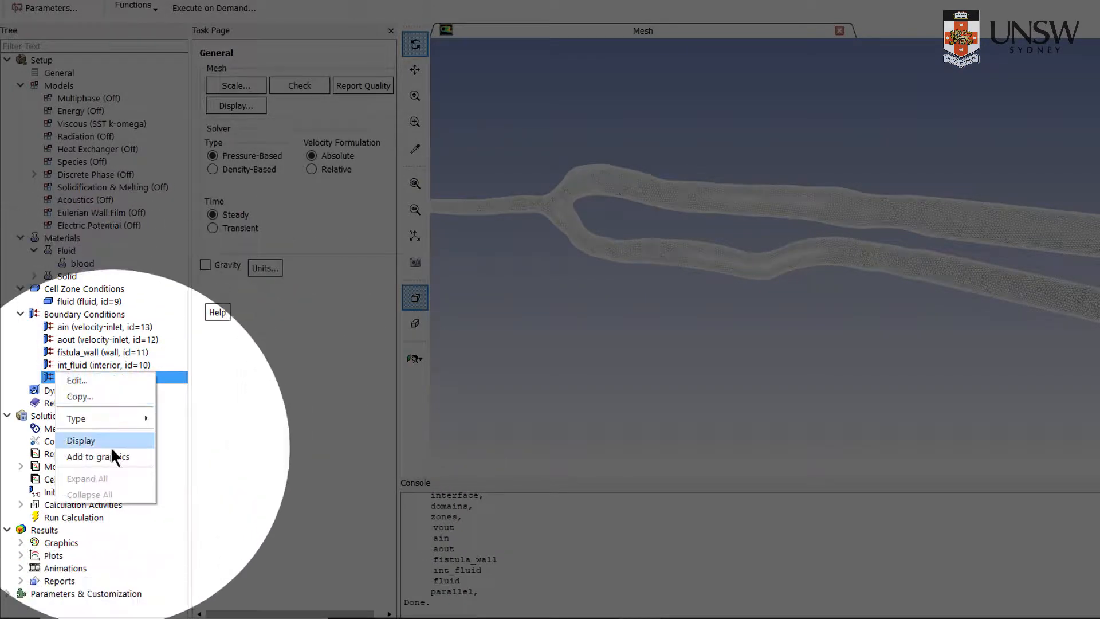
mouse_move(115, 419)
click(206, 482)
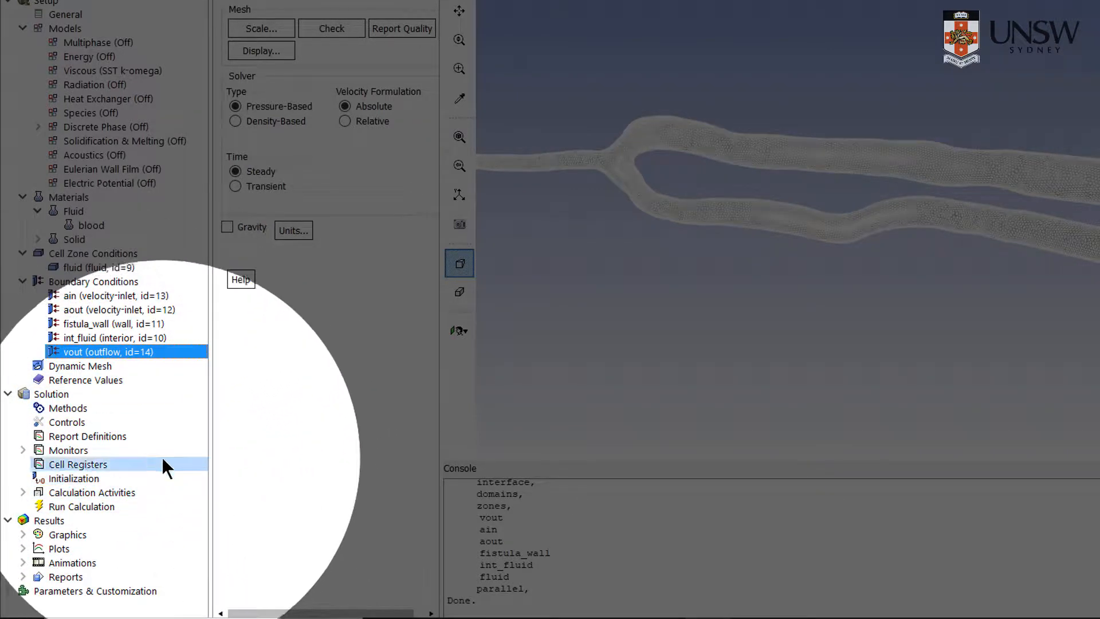
Open the residual monitors and set the absolute convergence criteria of continuity and x-velocity to 0.0001
click(24, 448)
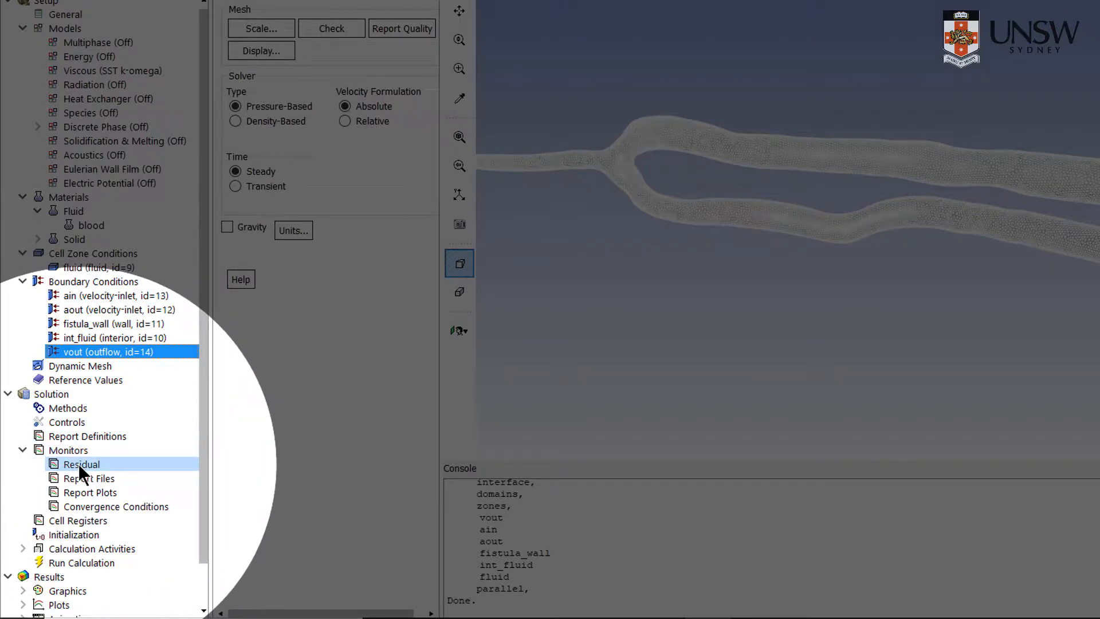
double_click(111, 462)
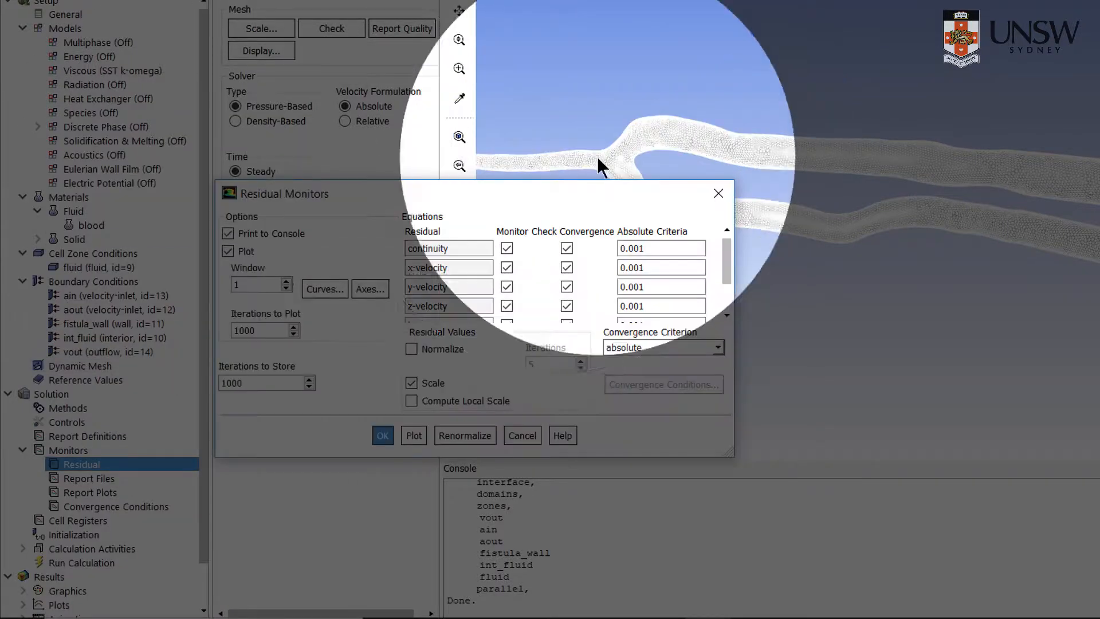
double_click(636, 249)
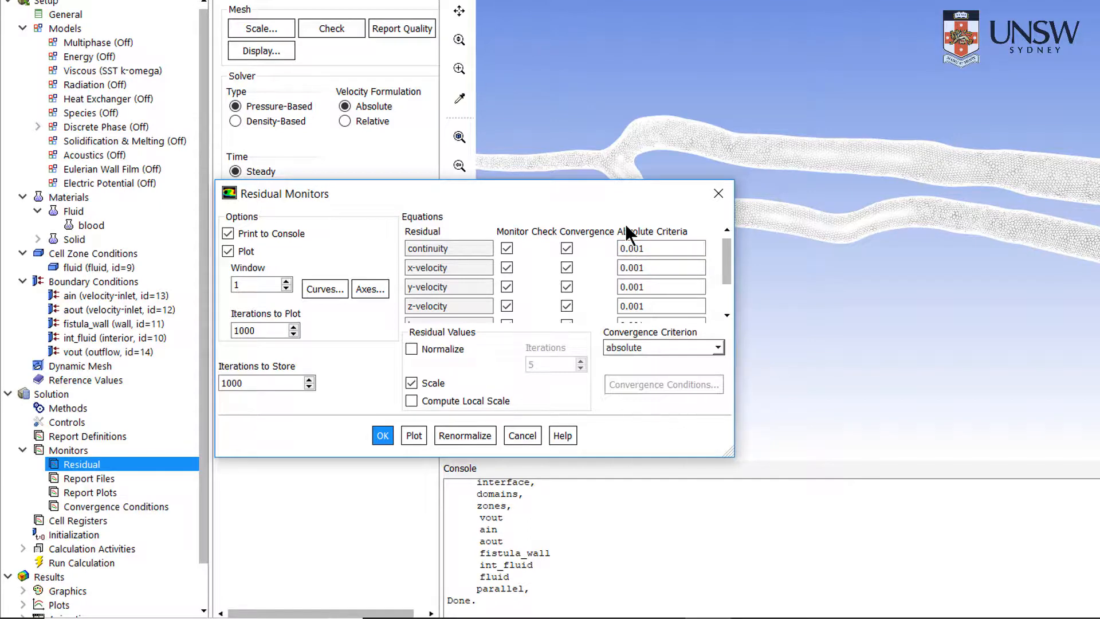
click(635, 248)
text(0)
click(635, 268)
text(0)
Set the absolute convergence criteria of z-velocity, k and omega to 0.0001 and accept the residual monitor settings
scroll(657, 281, down, 2)
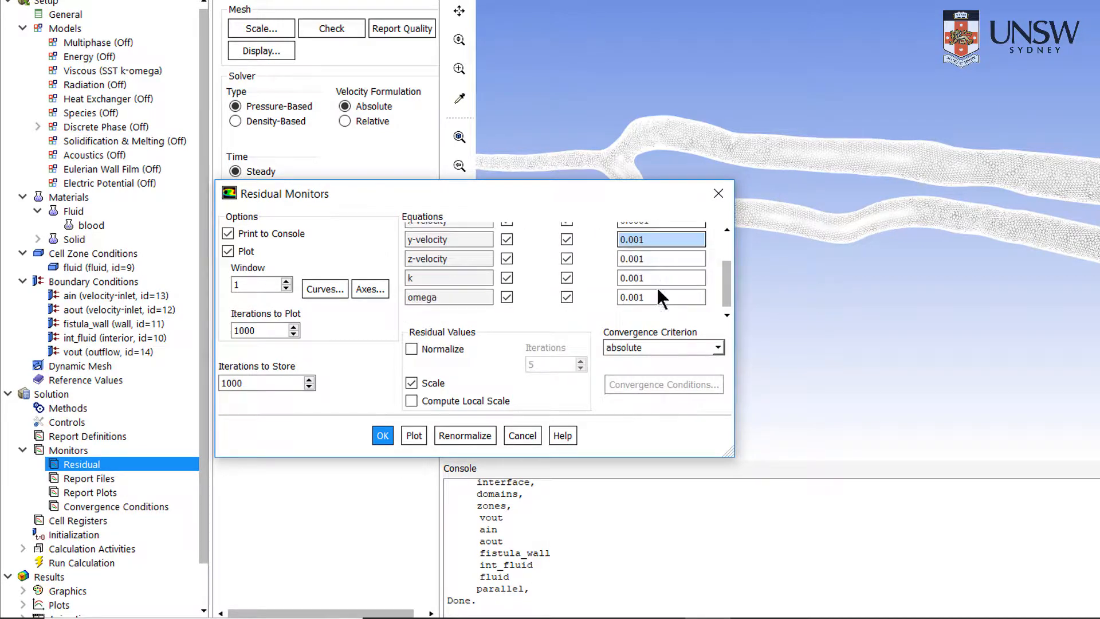
click(638, 259)
text(0)
click(637, 278)
text(0)
click(637, 298)
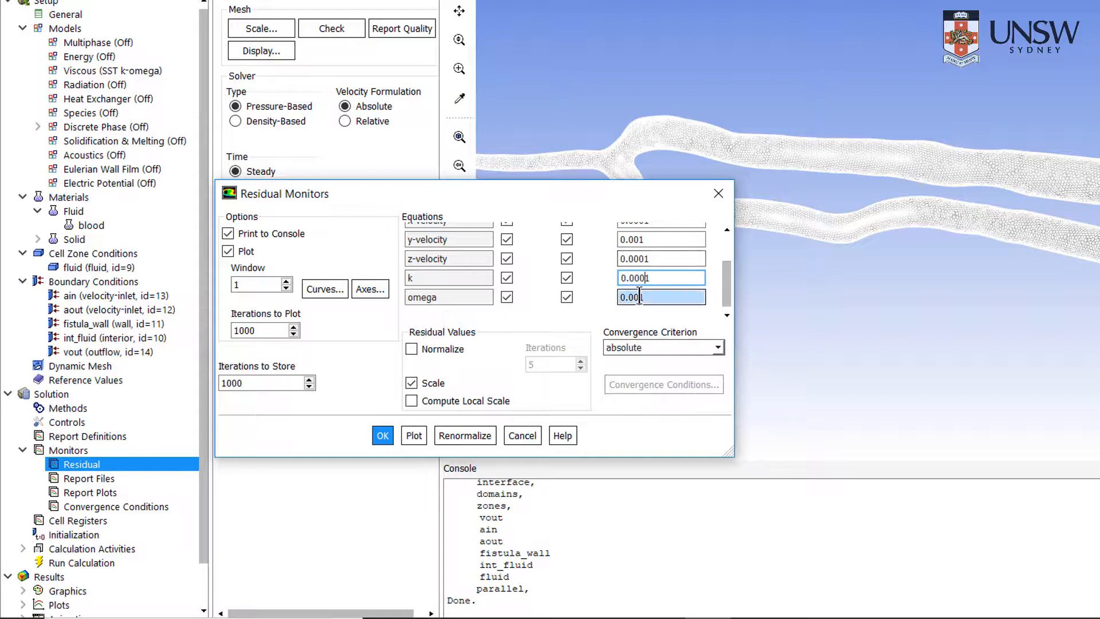
text(0)
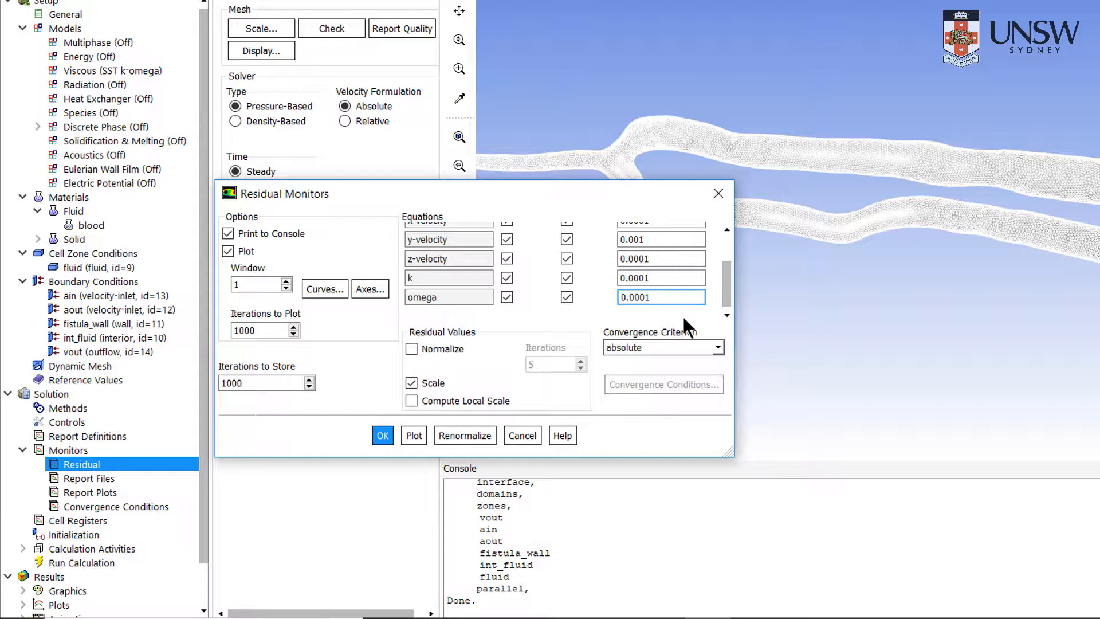
click(382, 436)
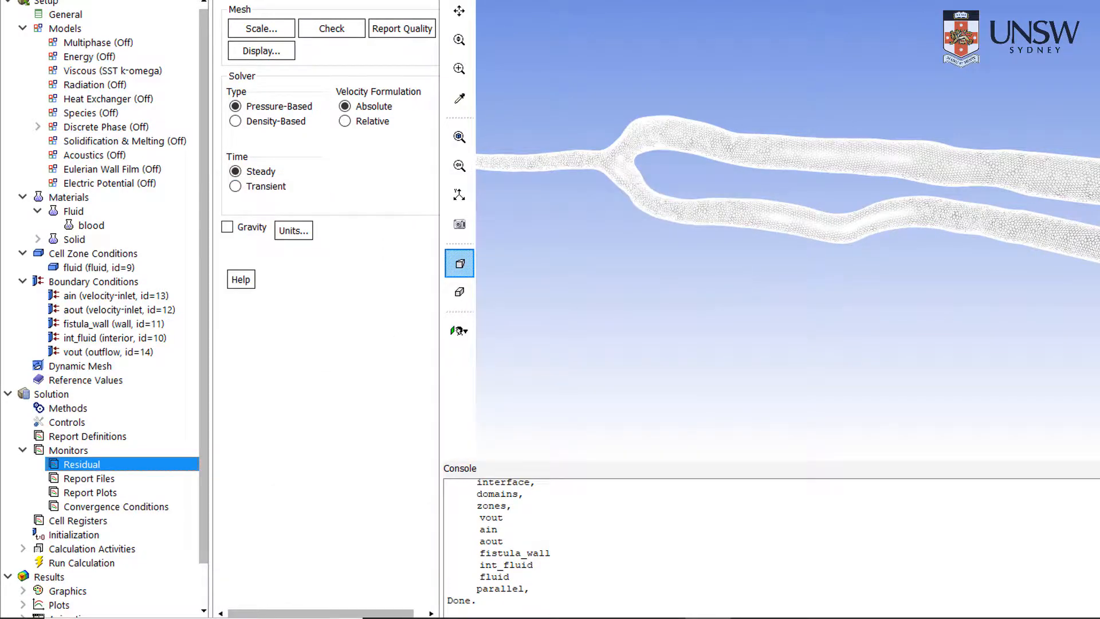
Create a new report file under the solution monitors, keeping the default output file name and data collection every iteration
scroll(101, 418, down, 1)
click(85, 434)
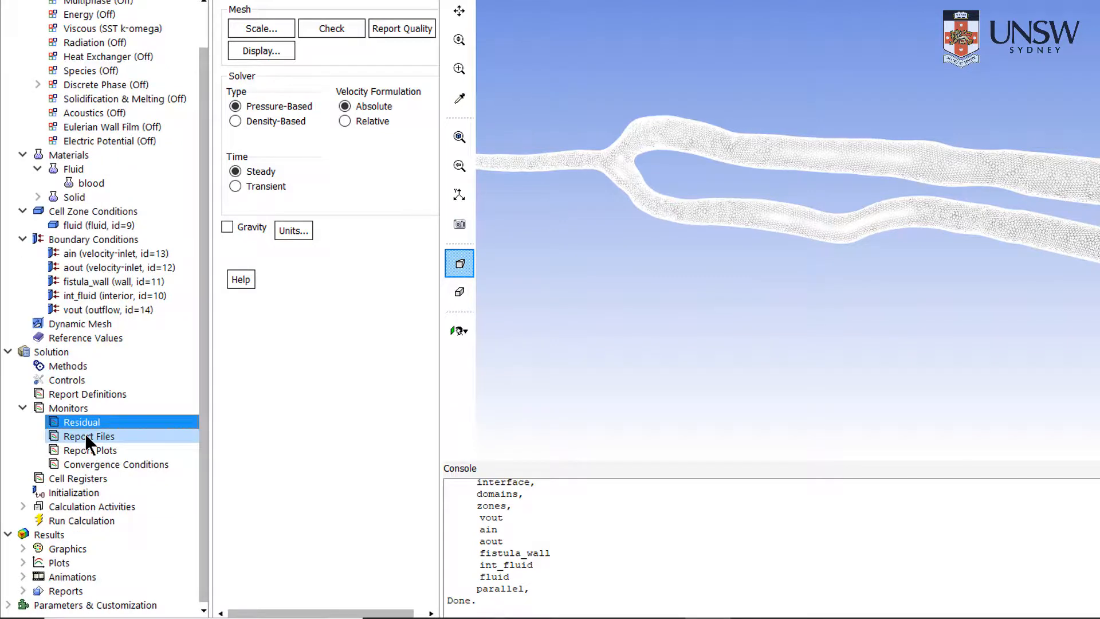
double_click(84, 433)
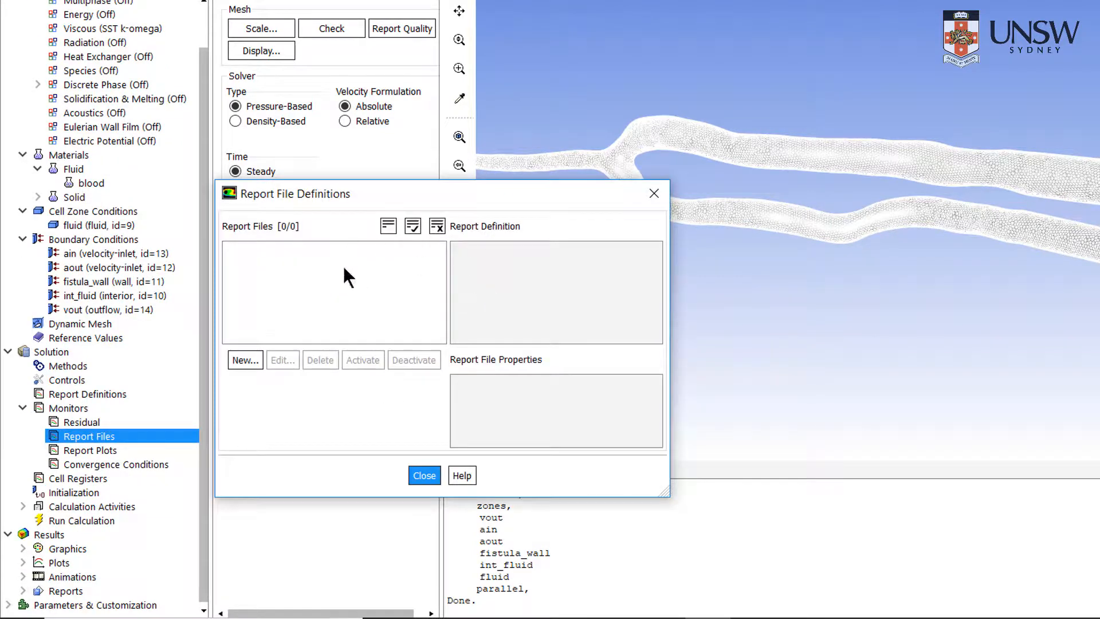
click(240, 360)
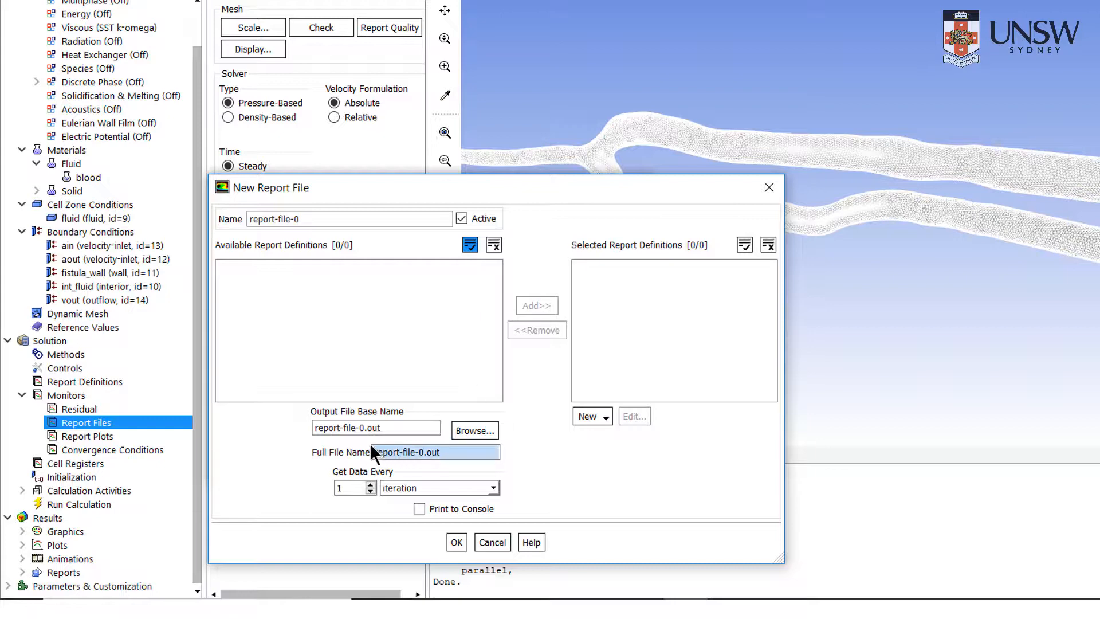
click(474, 430)
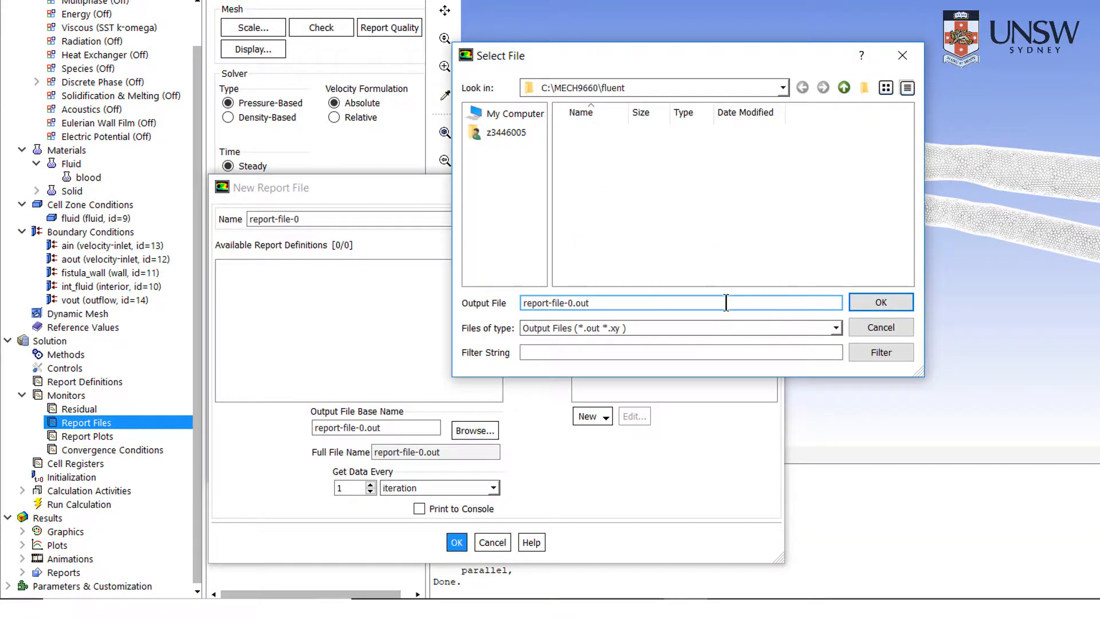
click(891, 328)
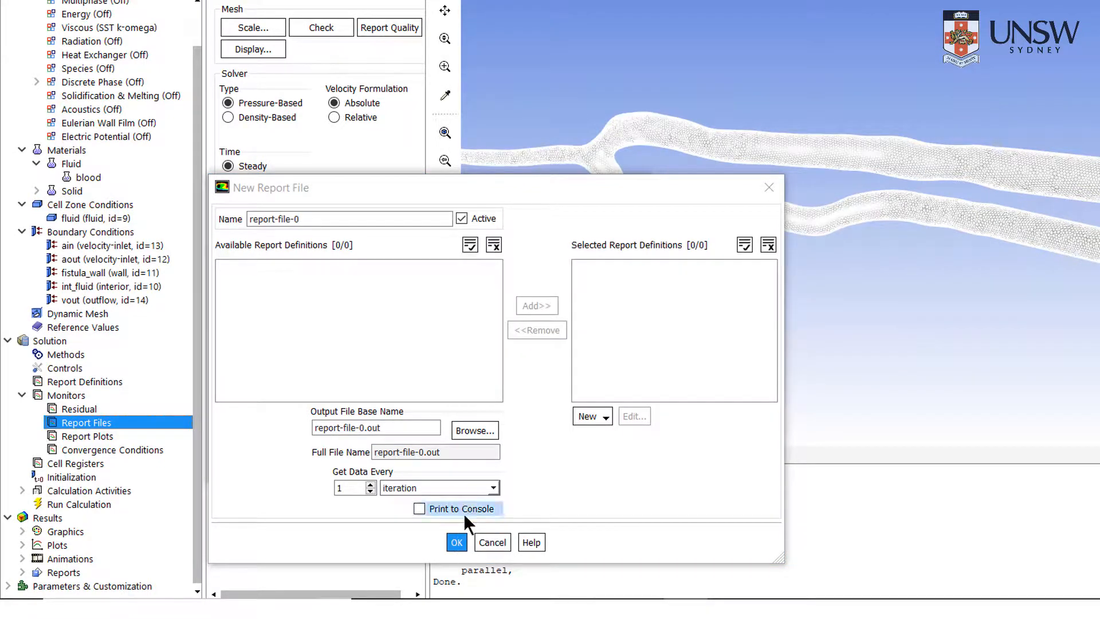
click(457, 542)
Create a new report plot with the default settings, looking through the surface report types available for its definition
click(92, 437)
double_click(93, 439)
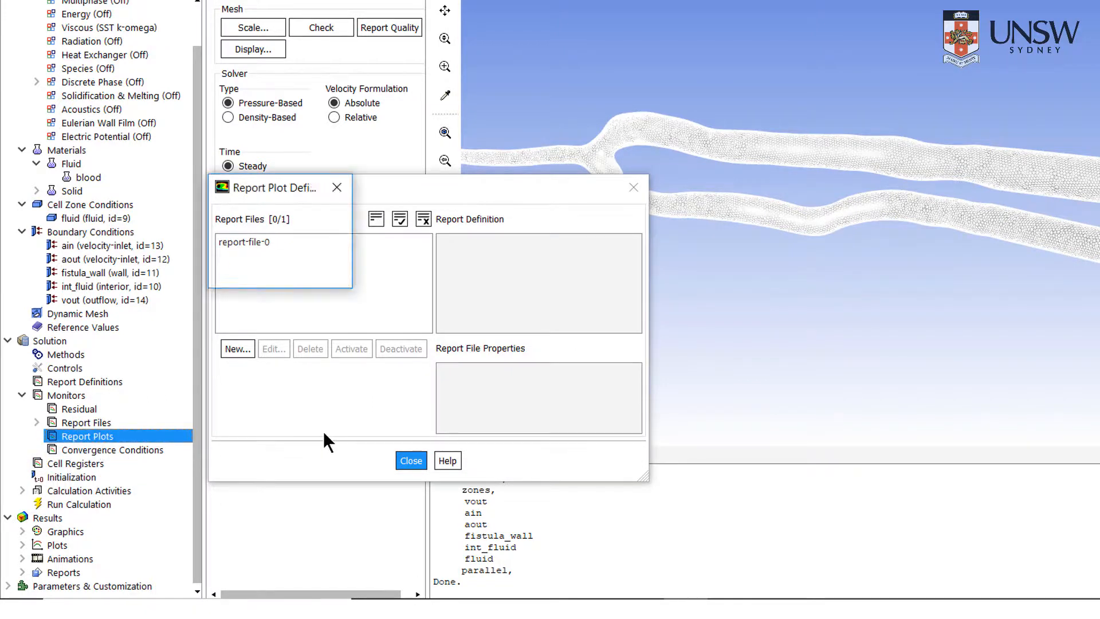
click(236, 349)
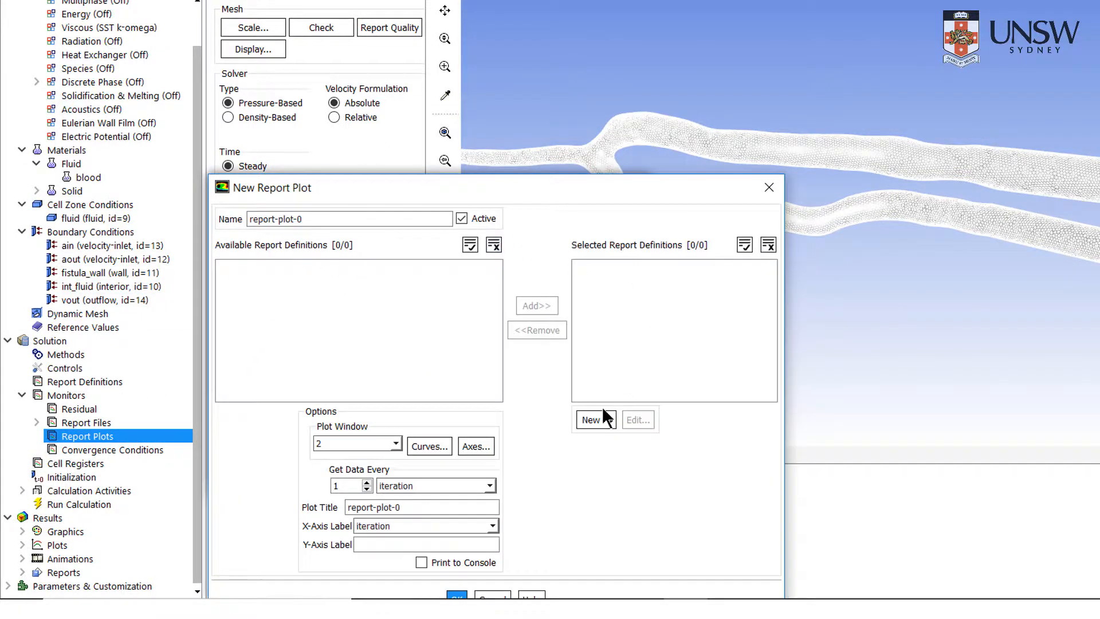
click(609, 420)
mouse_move(633, 441)
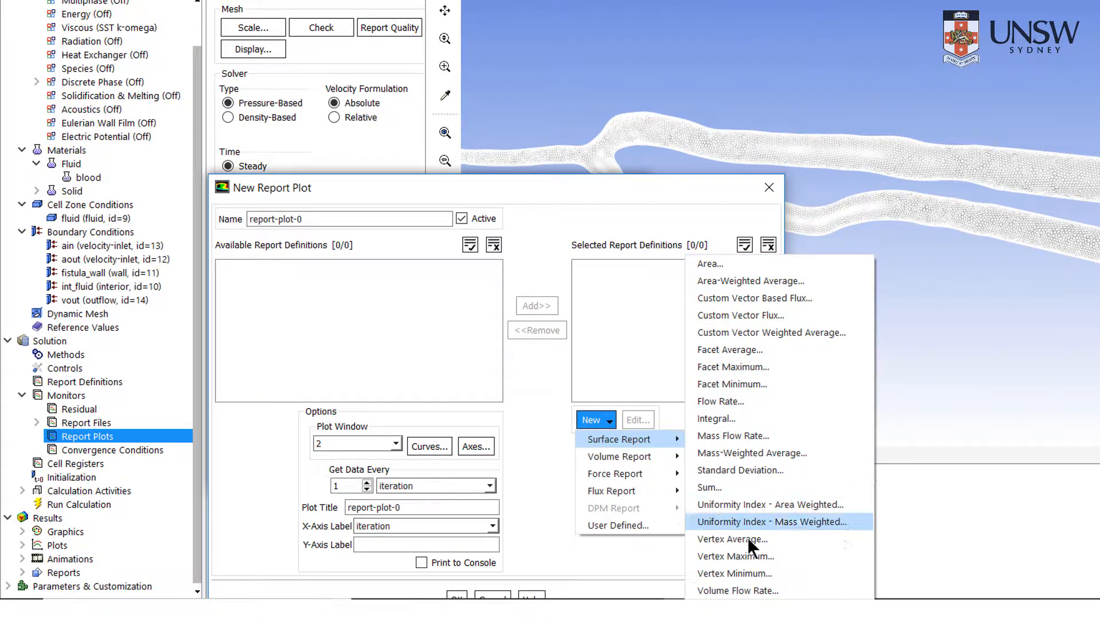
click(465, 594)
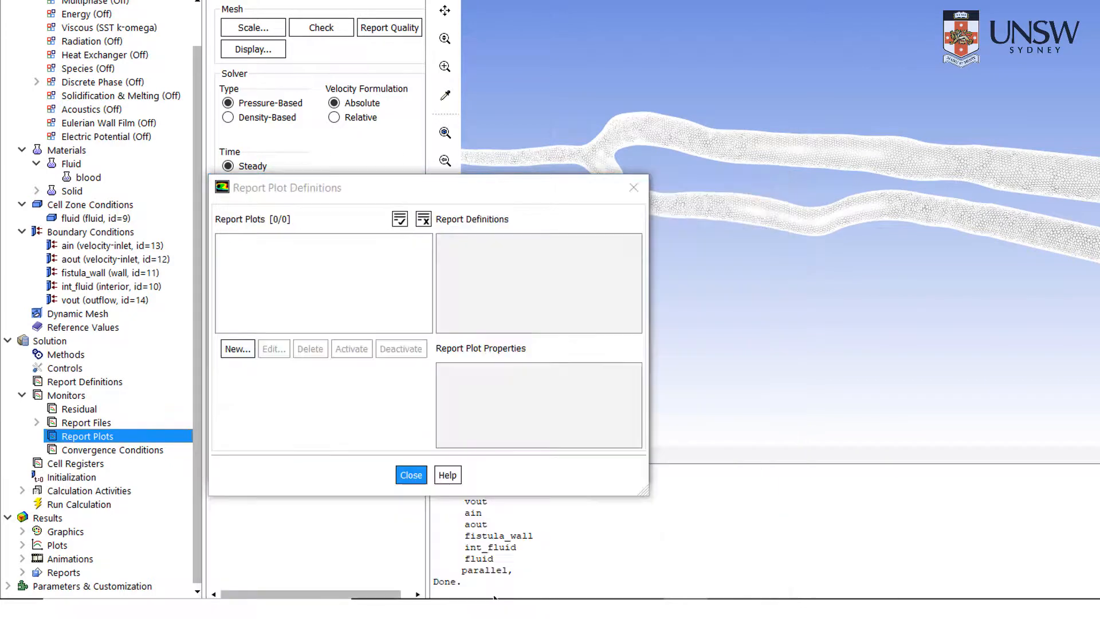
Close the report plot and report file definitions and initialize the solution with Hybrid Initialization
click(418, 475)
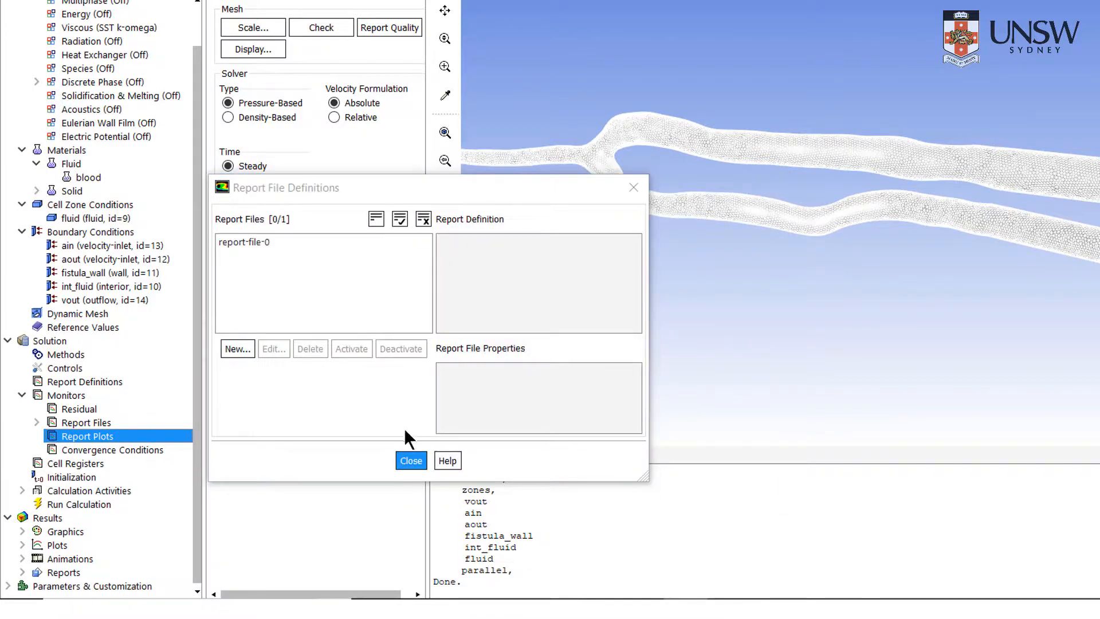
click(410, 460)
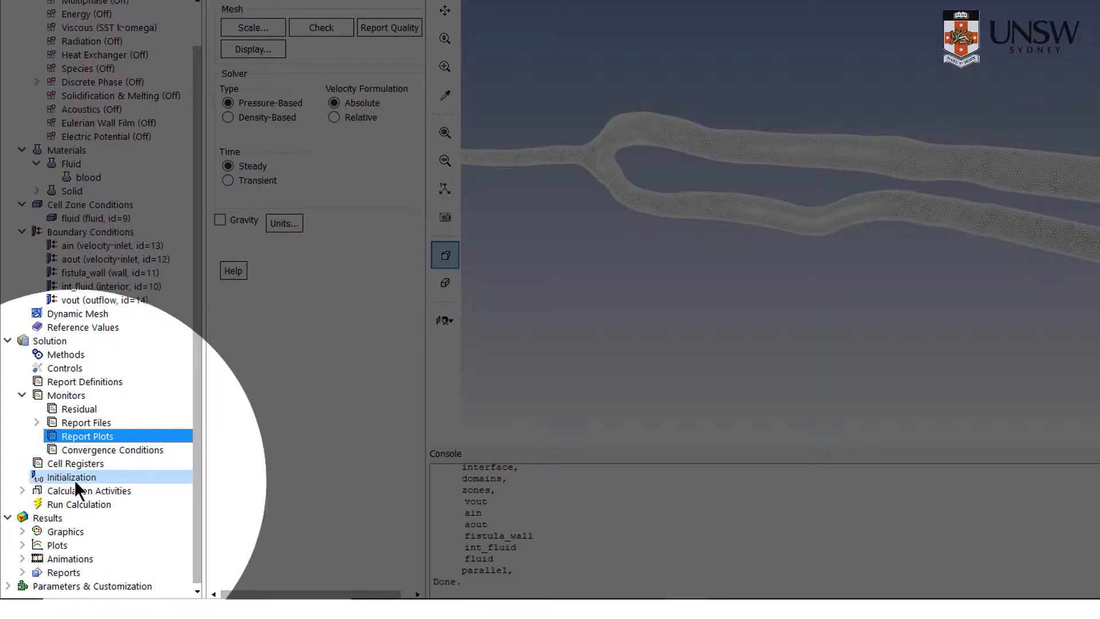
click(76, 481)
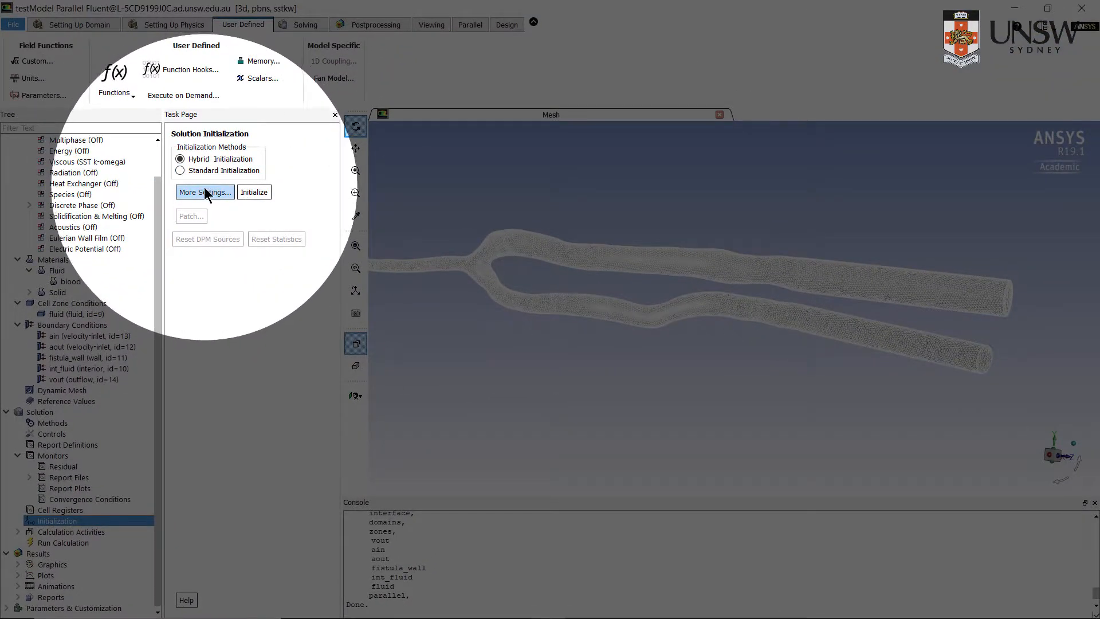
click(254, 192)
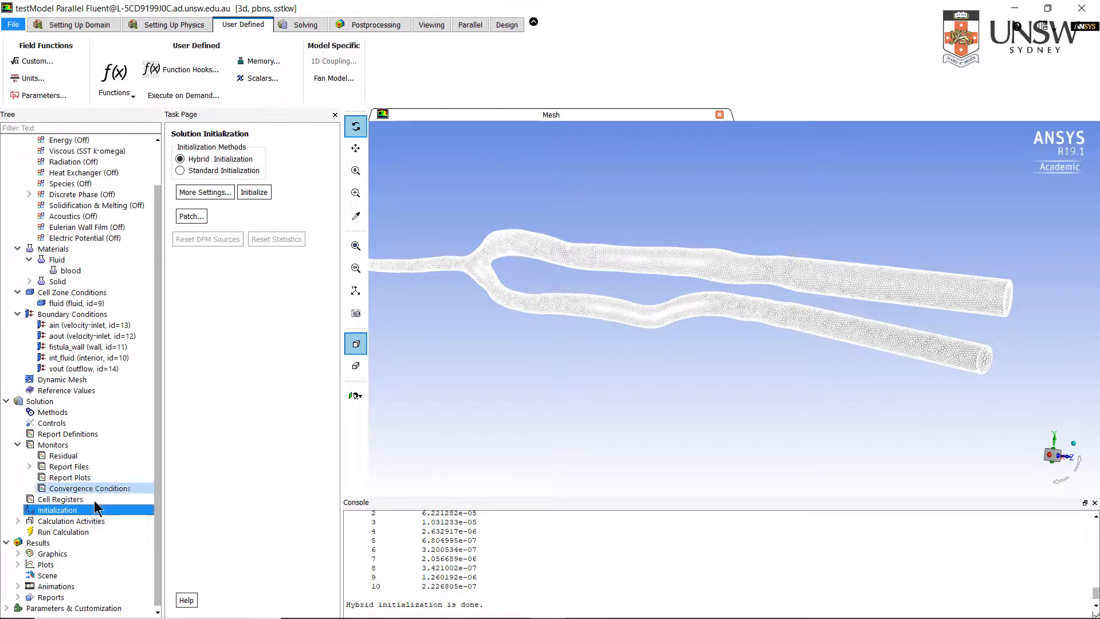
Review the autosave settings under the calculation activities, including the data file saving interval
click(18, 520)
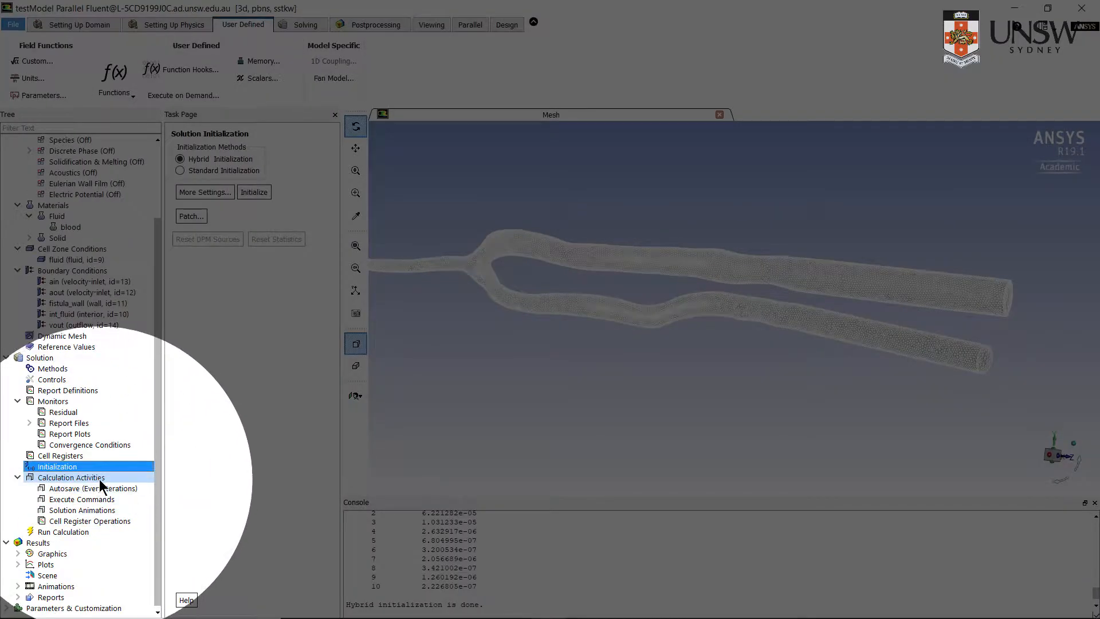
double_click(101, 491)
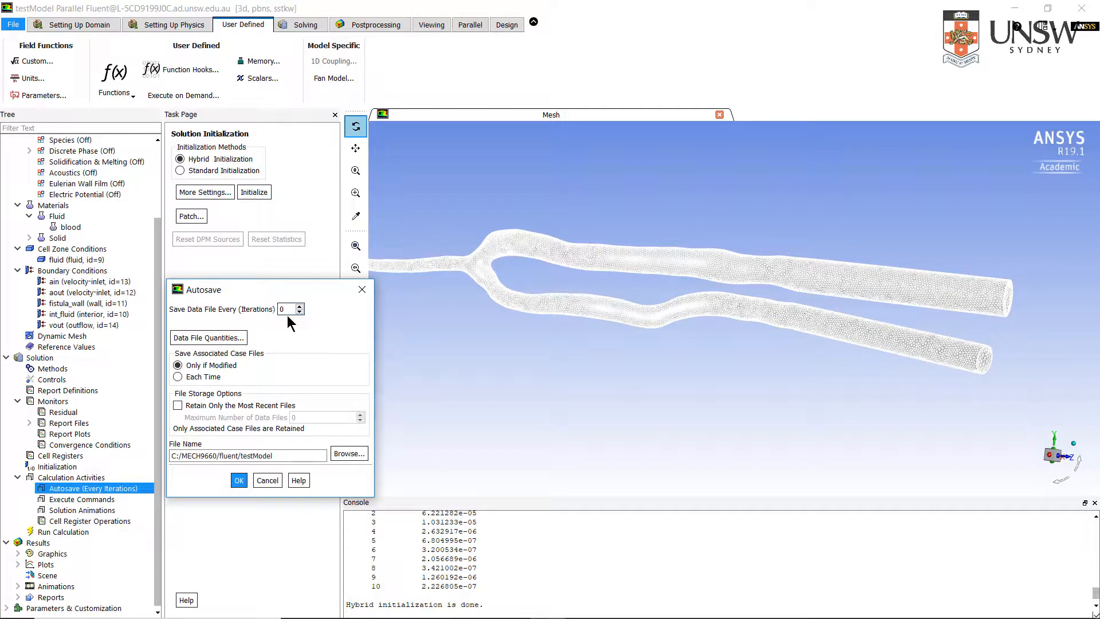
double_click(283, 311)
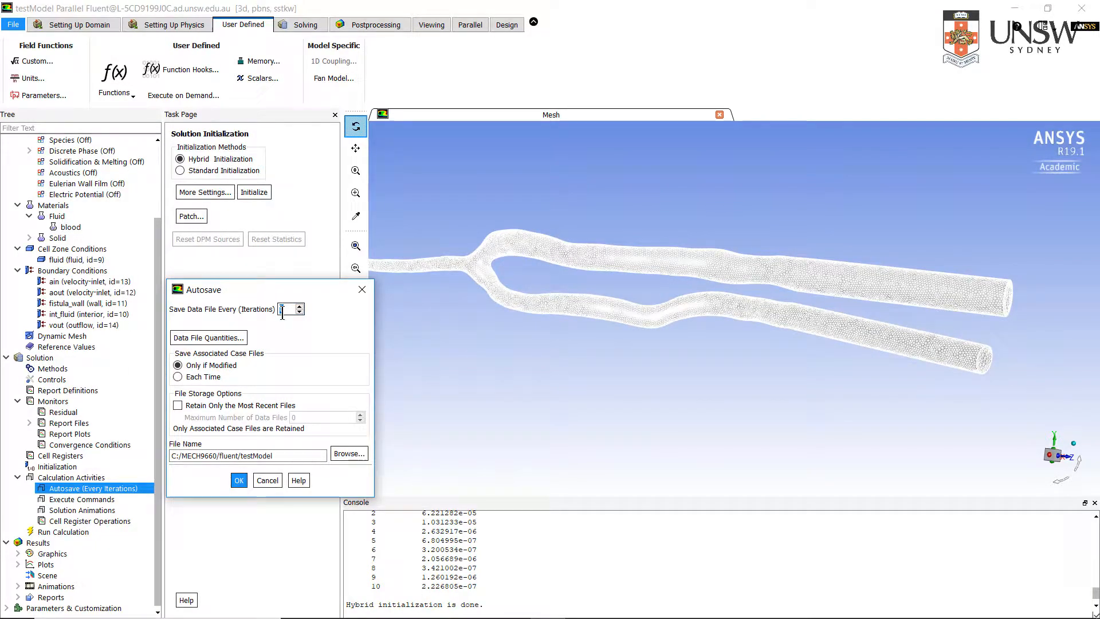
click(362, 289)
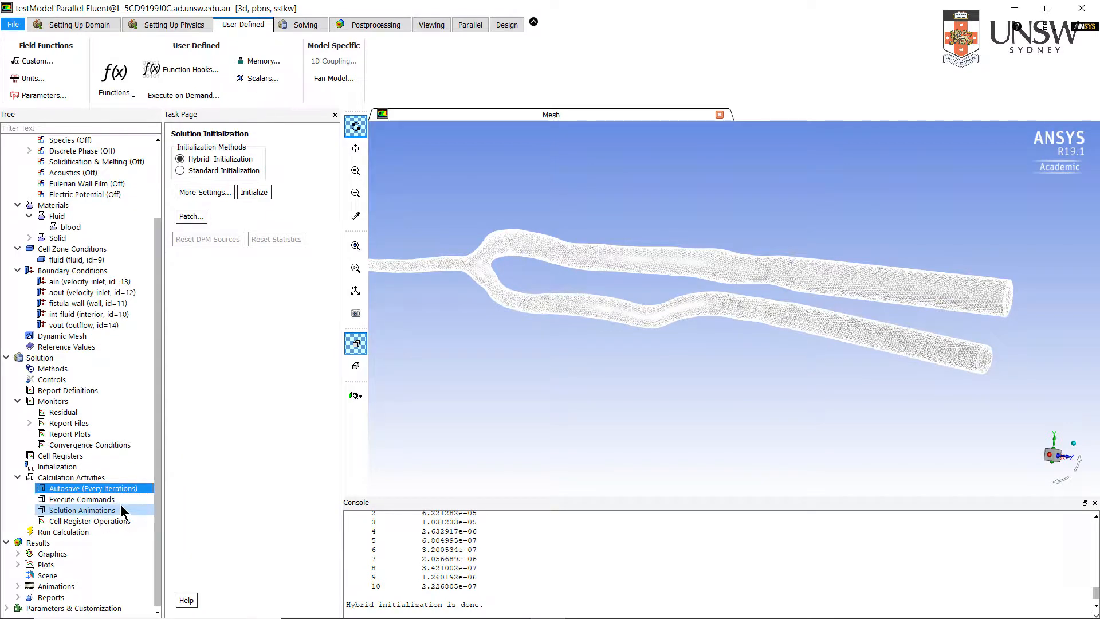
Set the number of iterations to 3000 and run the calculation, stopping it early
click(66, 532)
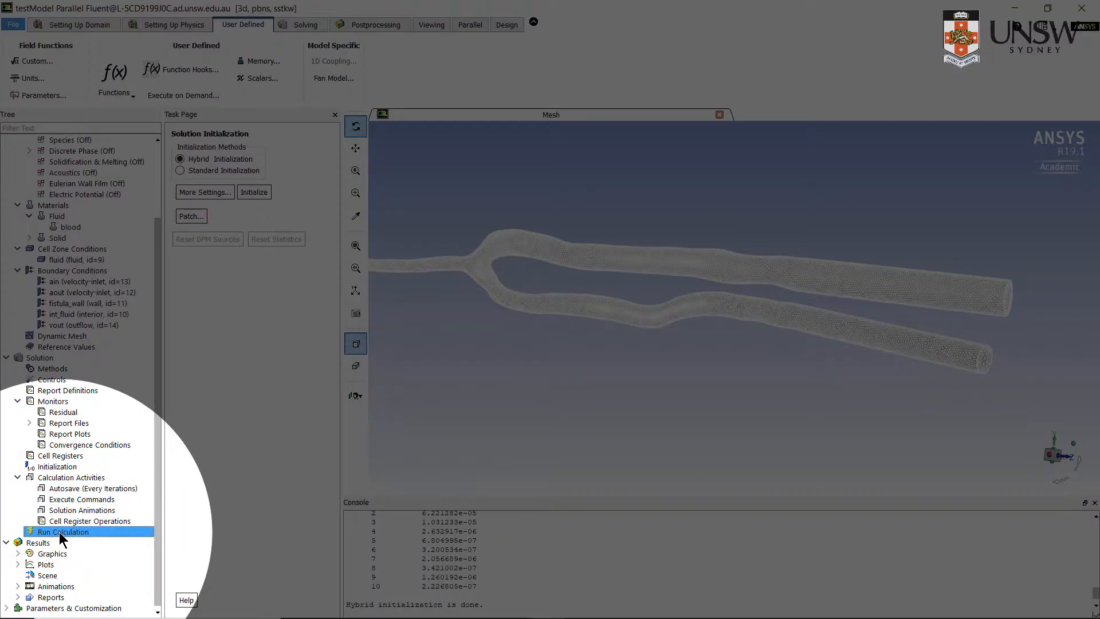
double_click(60, 531)
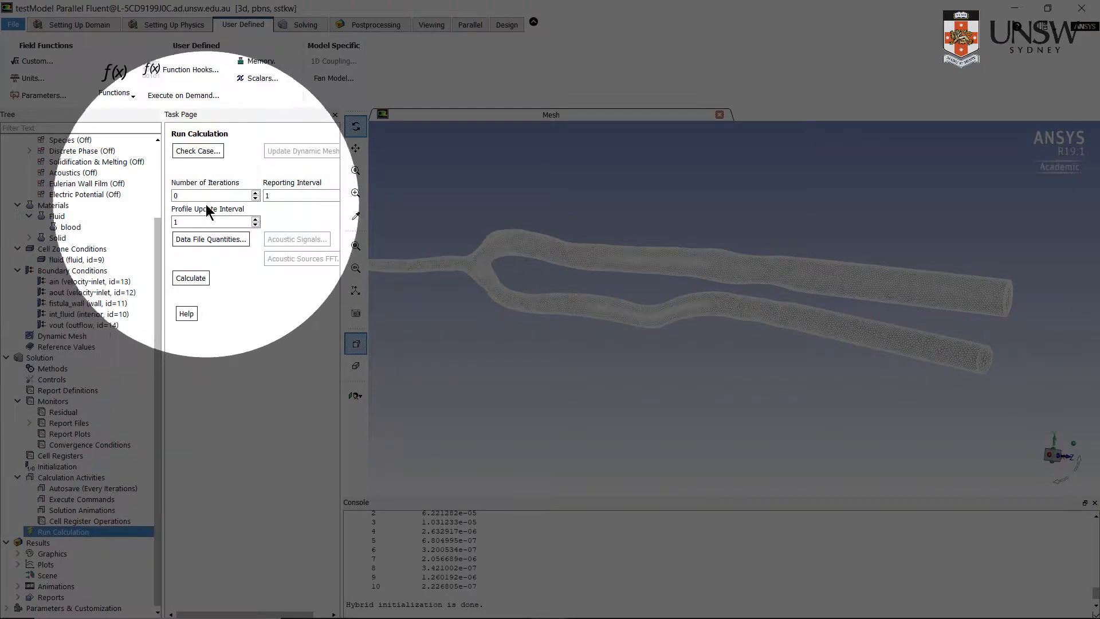
drag(205, 196, 170, 192)
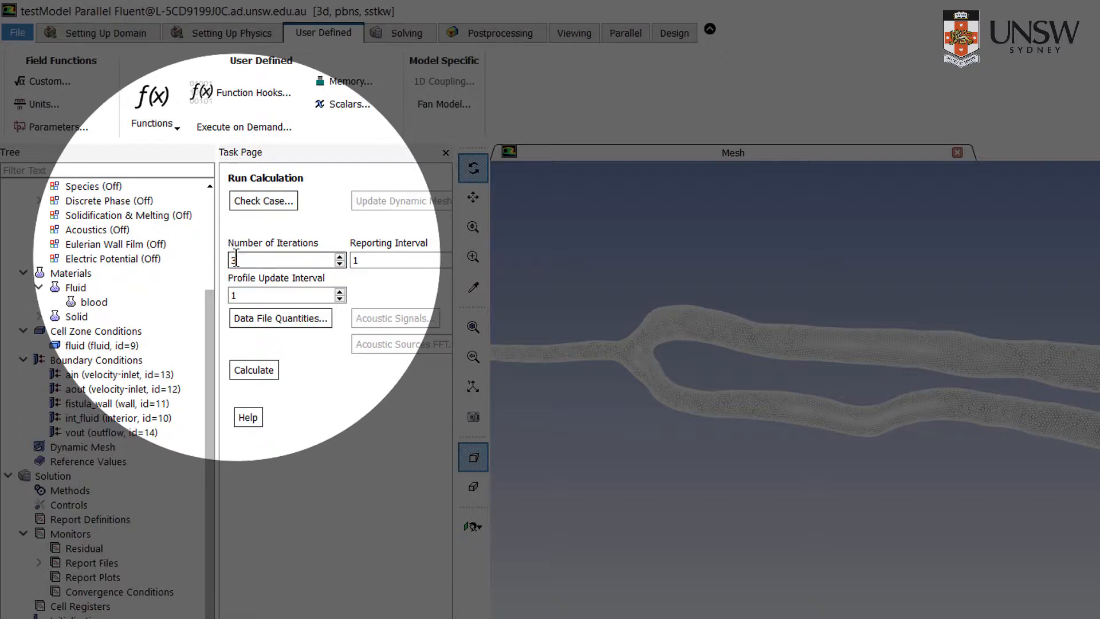
text(000)
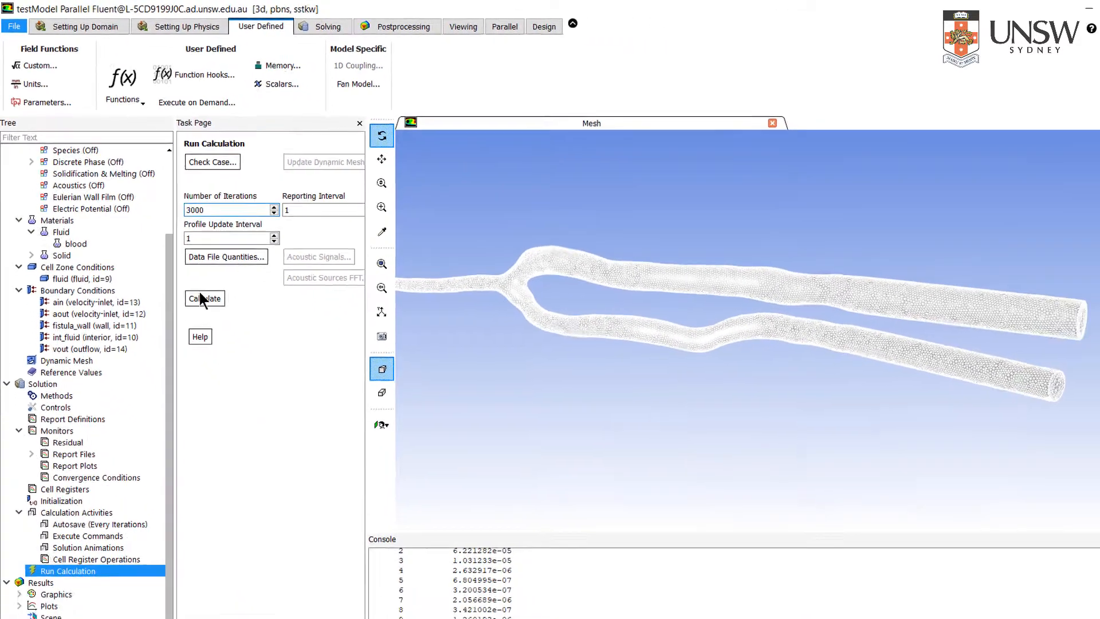
click(254, 370)
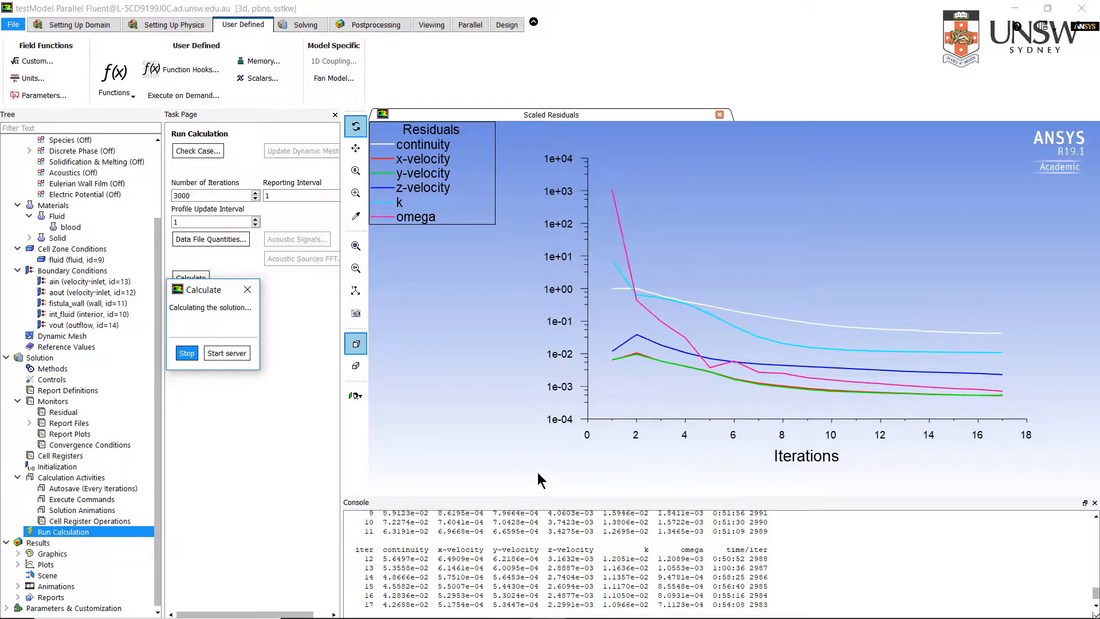
click(187, 352)
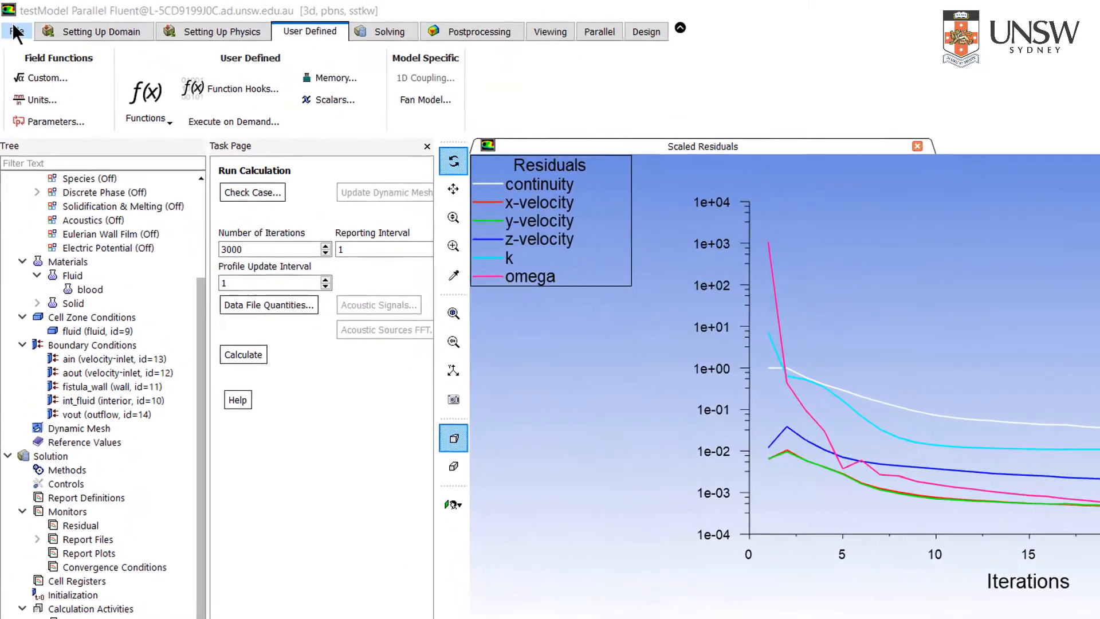
Start a solution data export with the CFD-Post Compatible file type in ASCII format
click(14, 24)
mouse_move(48, 114)
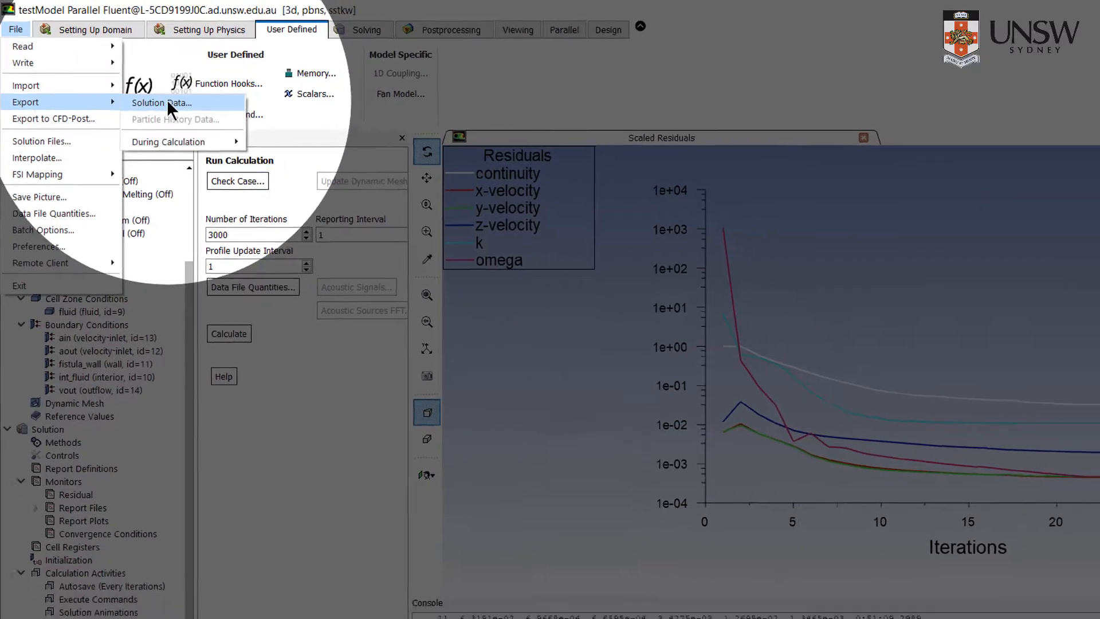
click(166, 103)
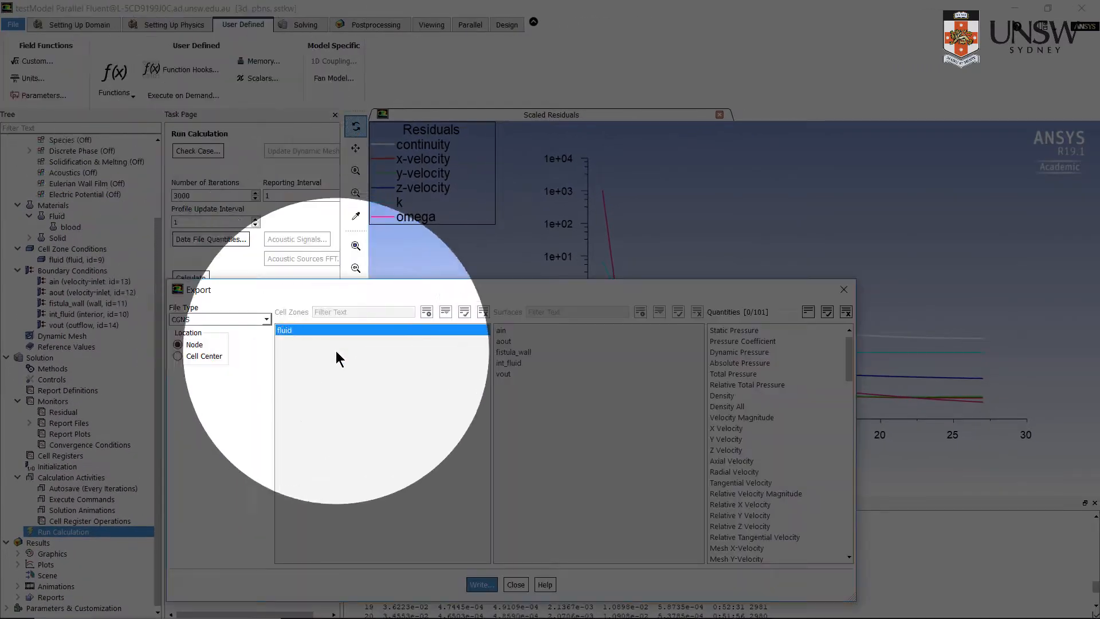
click(266, 382)
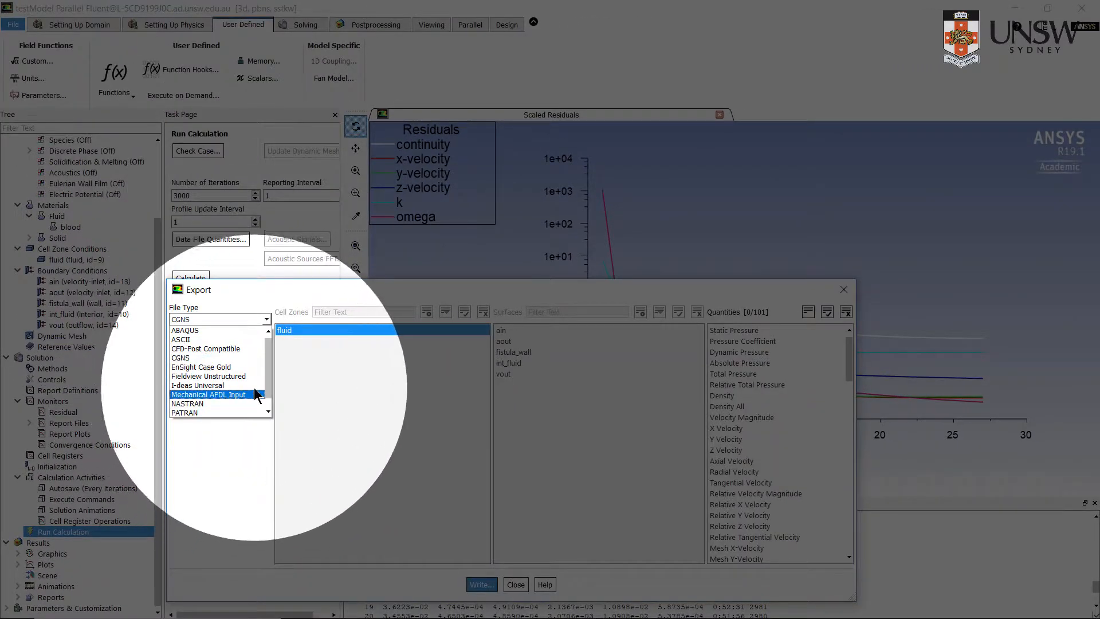
click(235, 346)
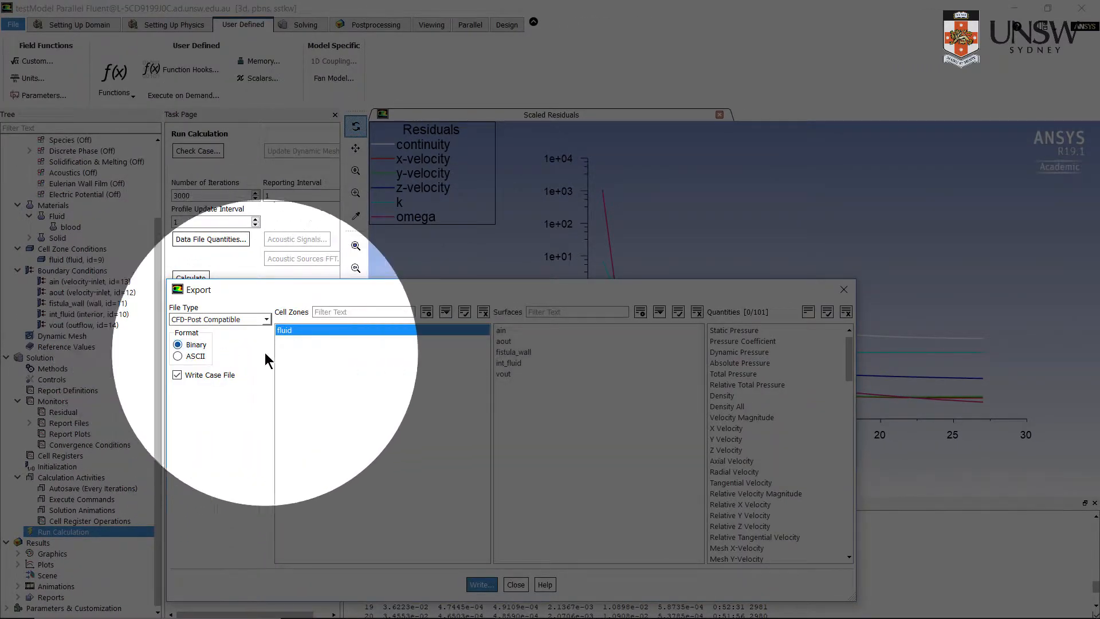
click(178, 356)
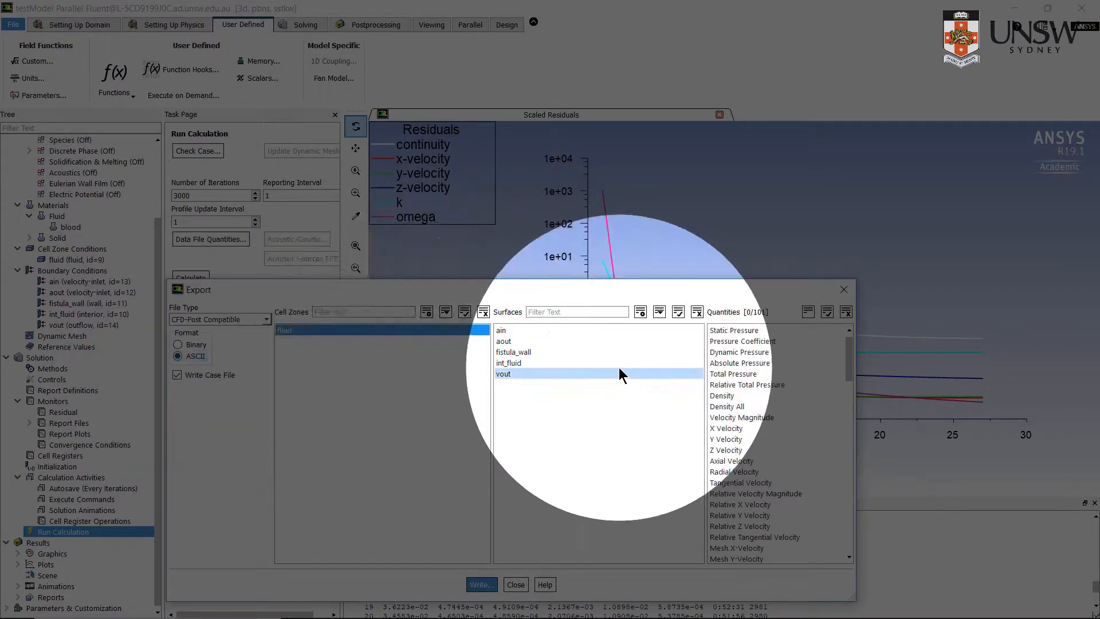
Include the surfaces ain, aout, fistula_wall, int_fluid and vout in the export
click(536, 332)
click(527, 340)
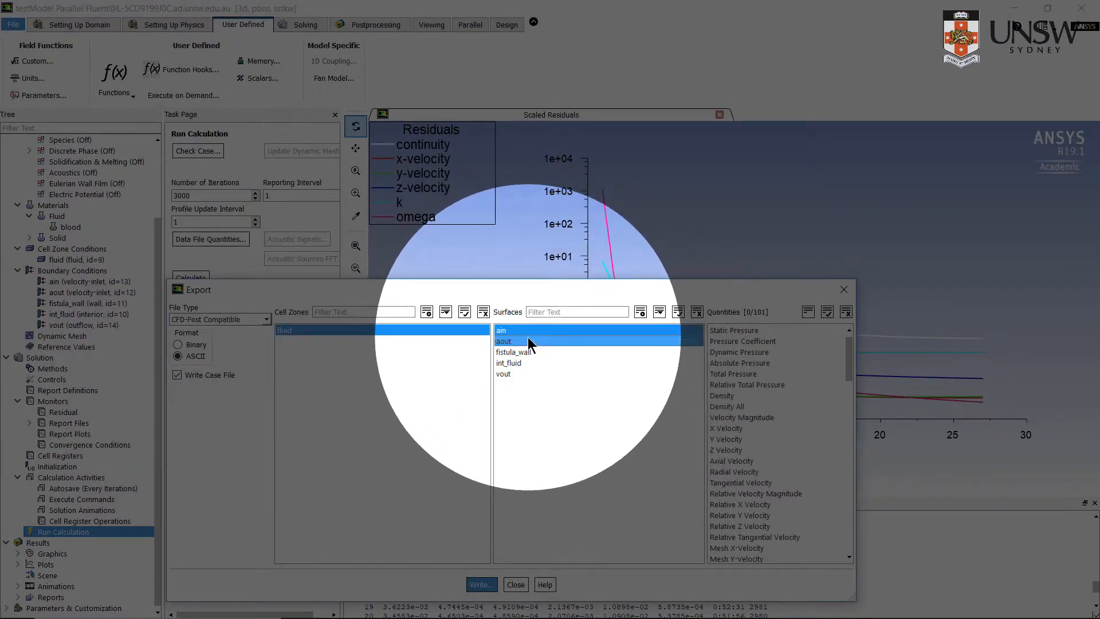
click(526, 362)
click(521, 374)
click(522, 351)
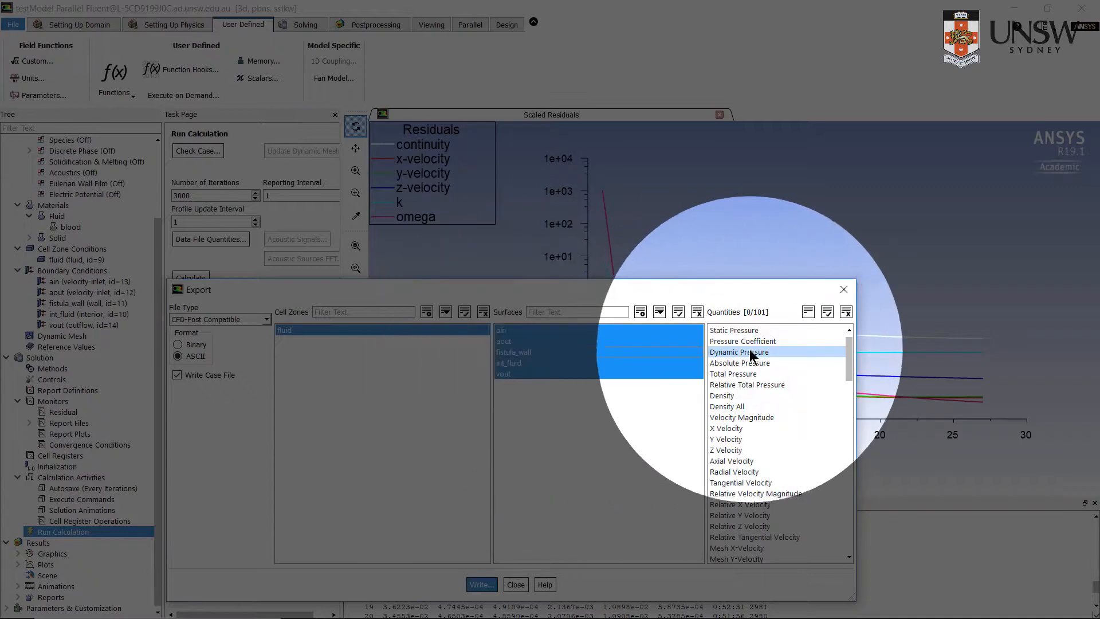
Add Static Pressure, Total Pressure and the X, Y and Z Velocity as export quantities and write the export file
click(764, 330)
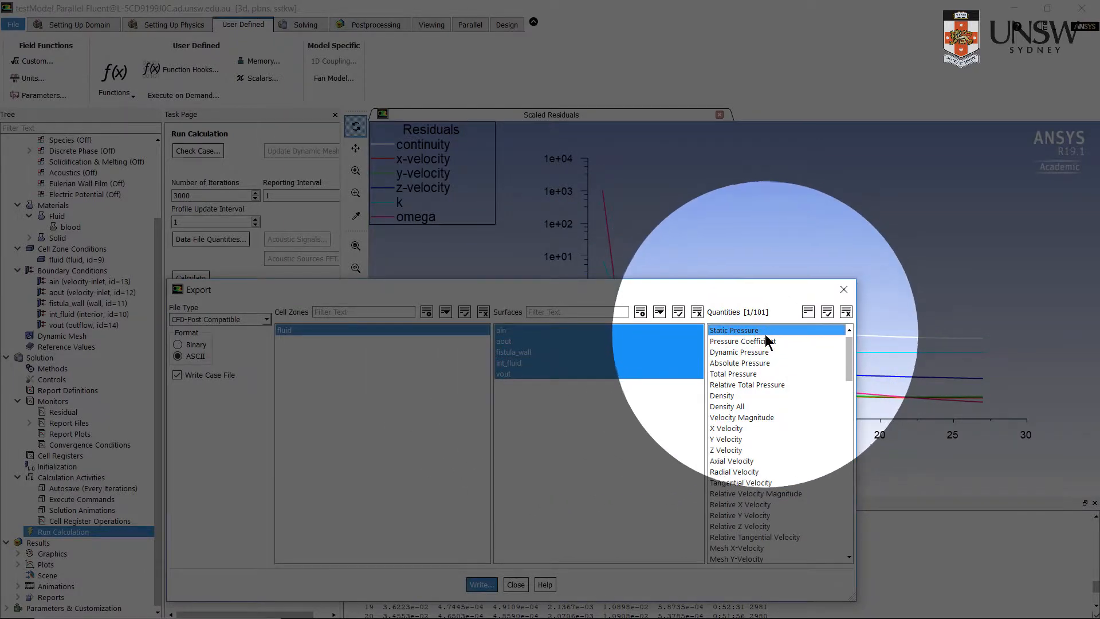
scroll(777, 466, down, 3)
scroll(773, 452, up, 3)
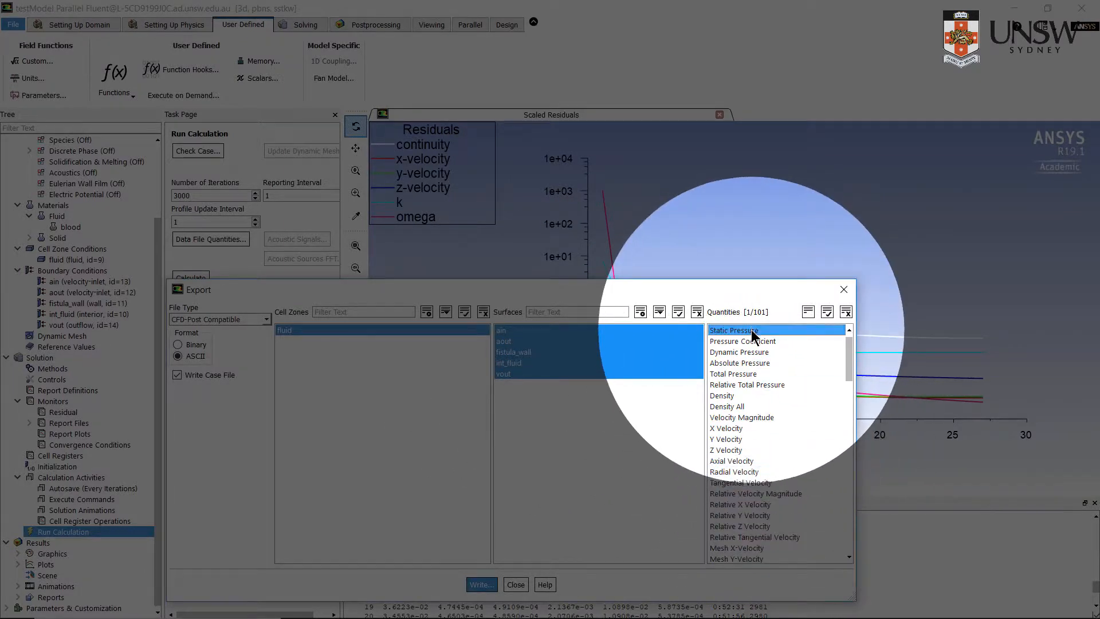
click(757, 374)
drag(750, 429, 740, 451)
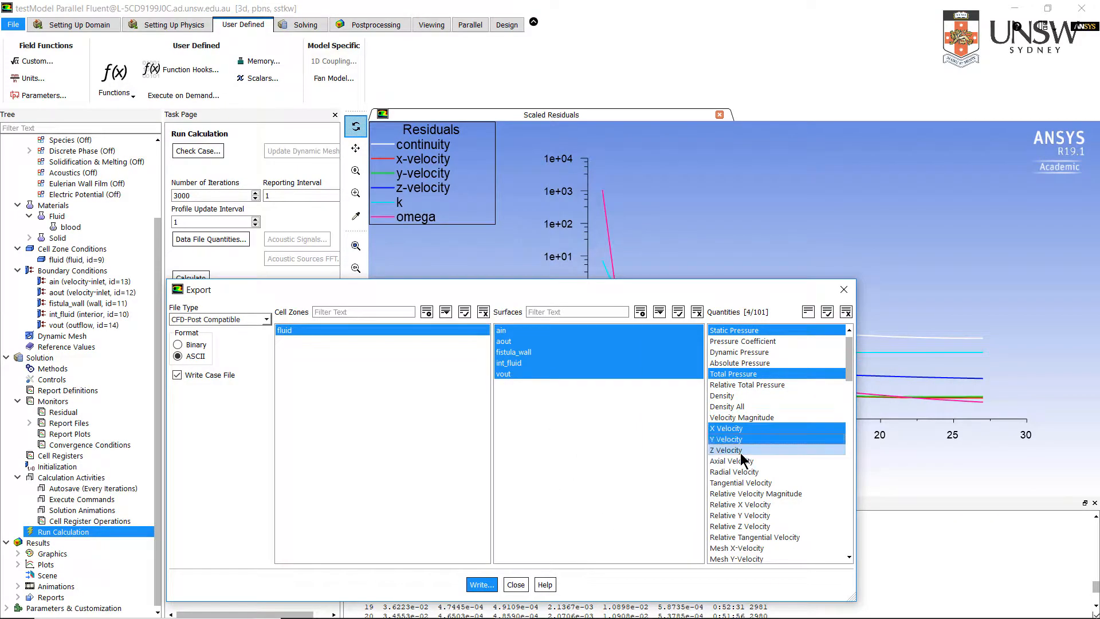
click(481, 585)
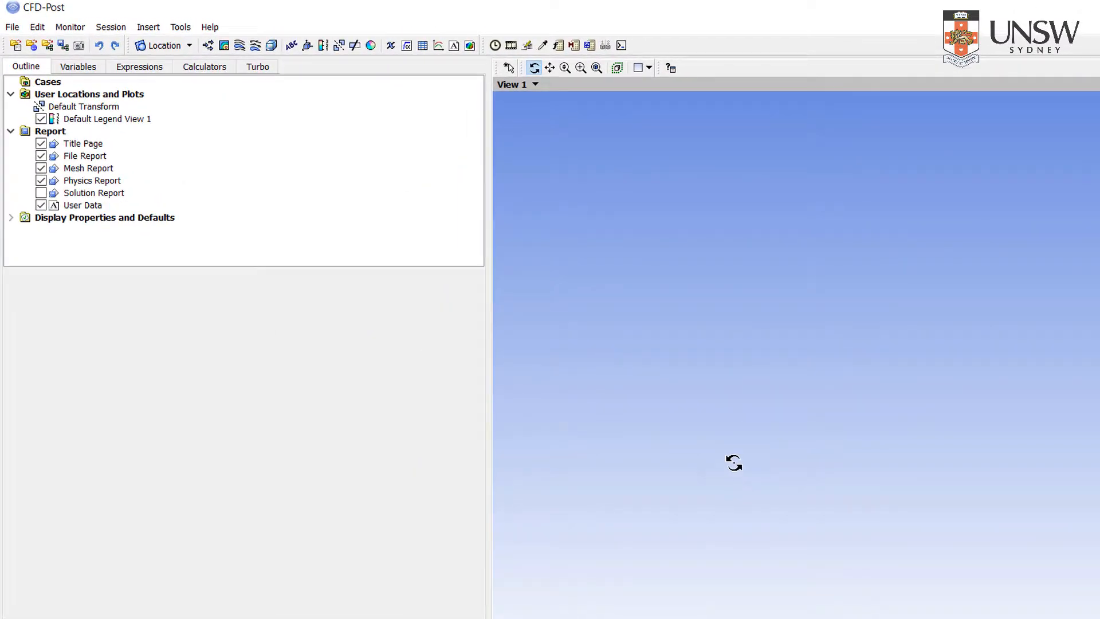
Switch to CFD-Post and load the results file testModel.cdat from C:\MECH9660\fluent, acknowledging the global variable ranges note
click(13, 27)
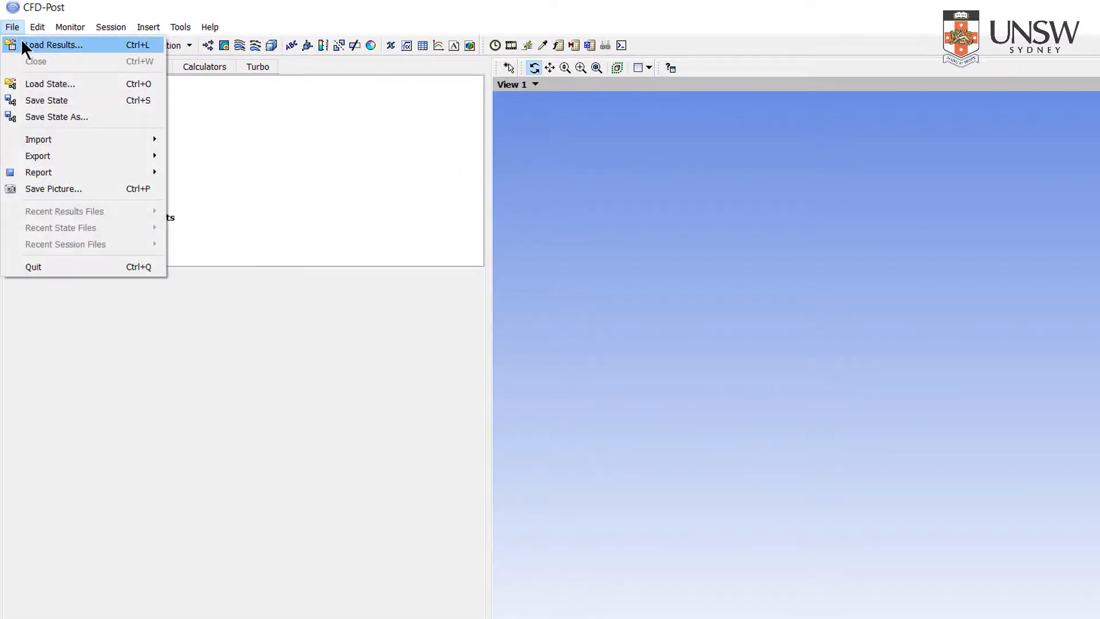
click(22, 40)
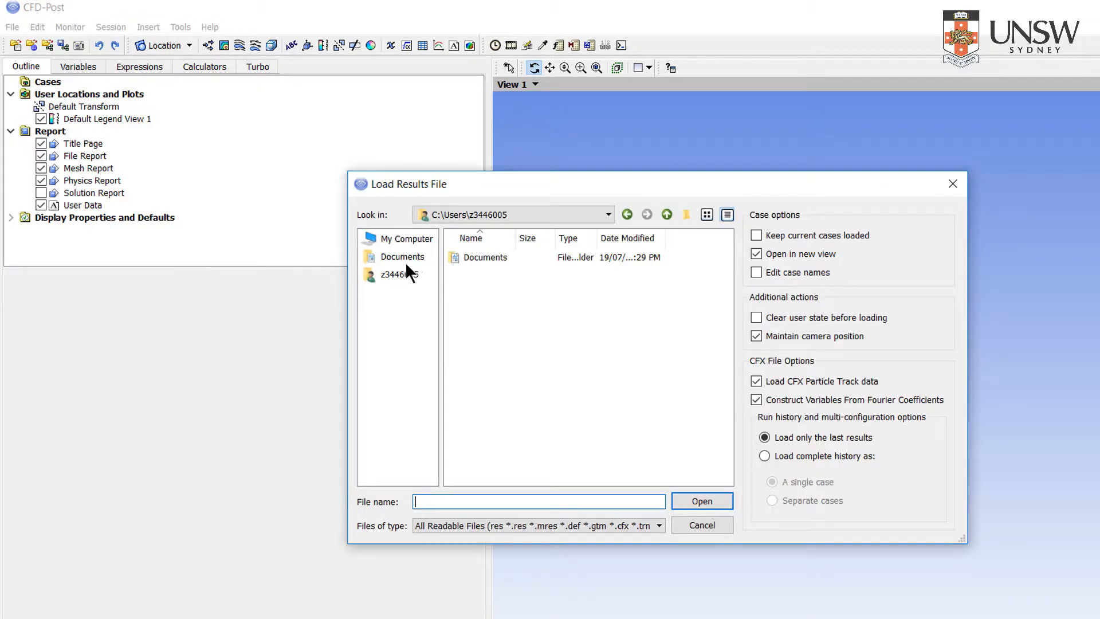
click(414, 238)
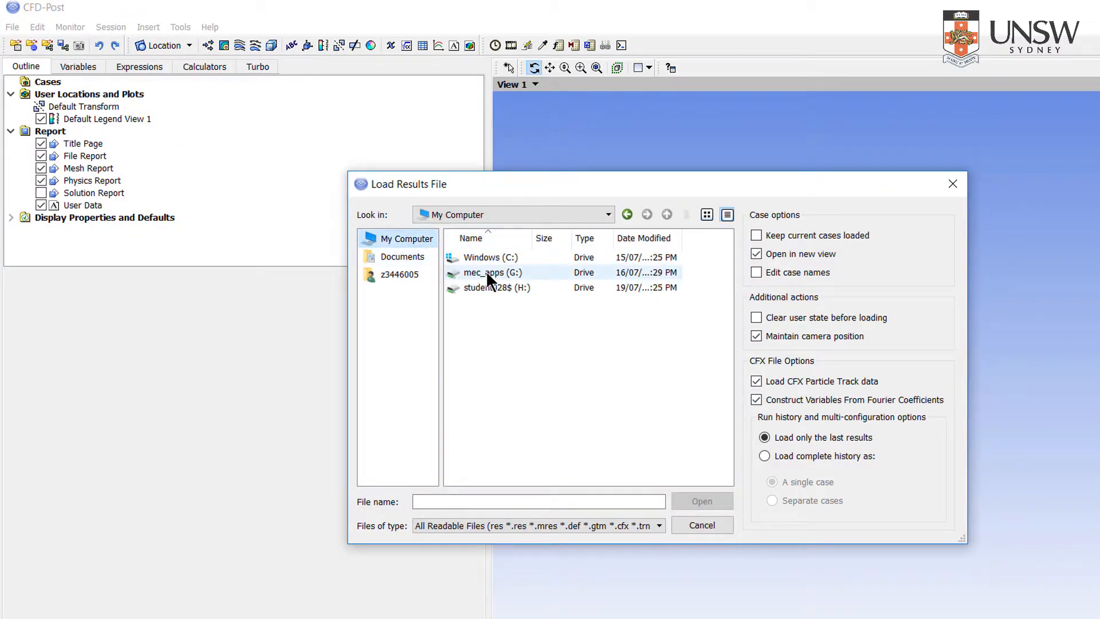
double_click(499, 258)
click(486, 287)
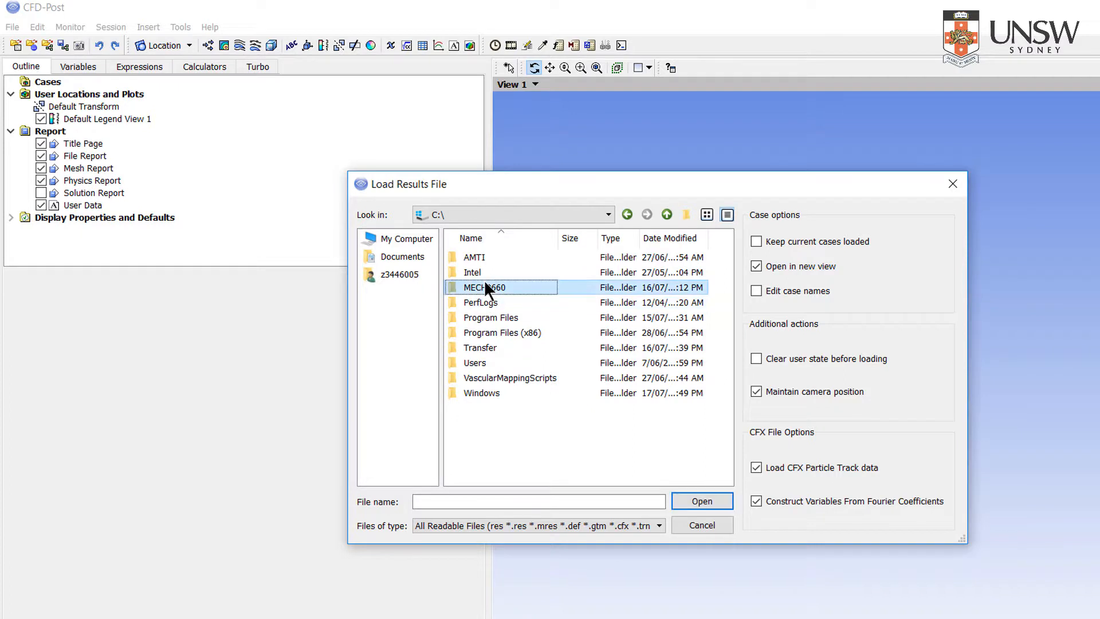
double_click(484, 287)
click(481, 257)
double_click(482, 257)
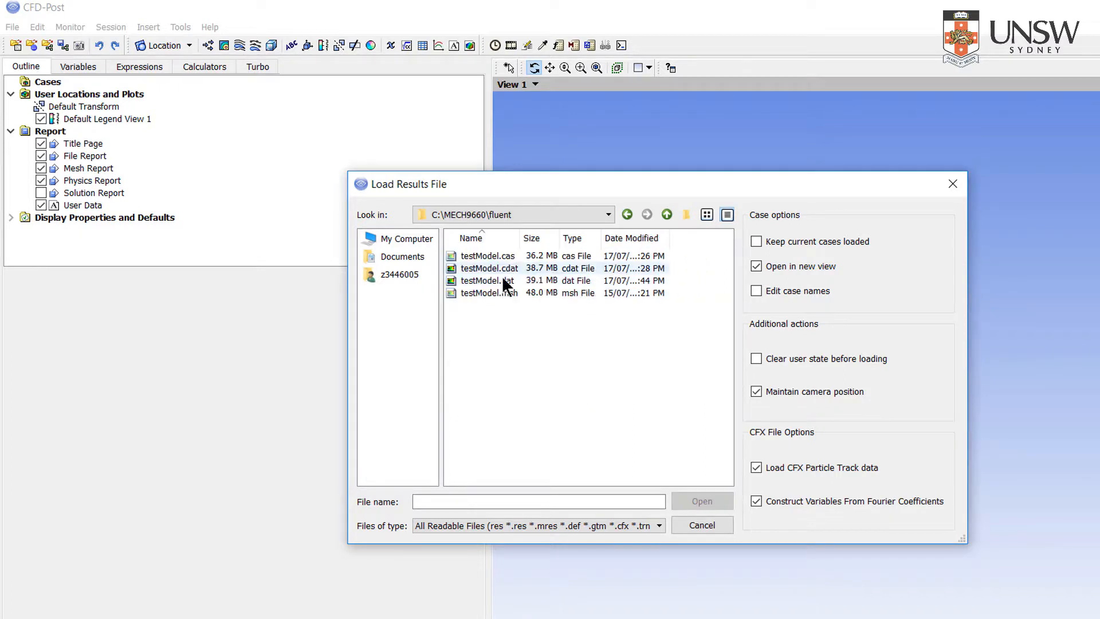
click(509, 270)
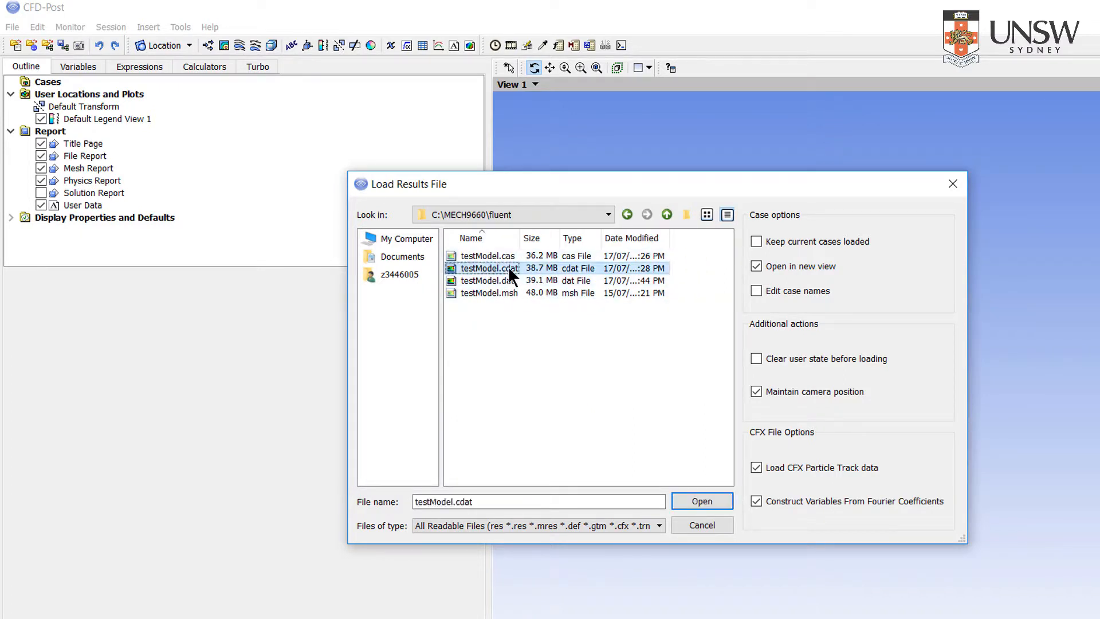
click(721, 502)
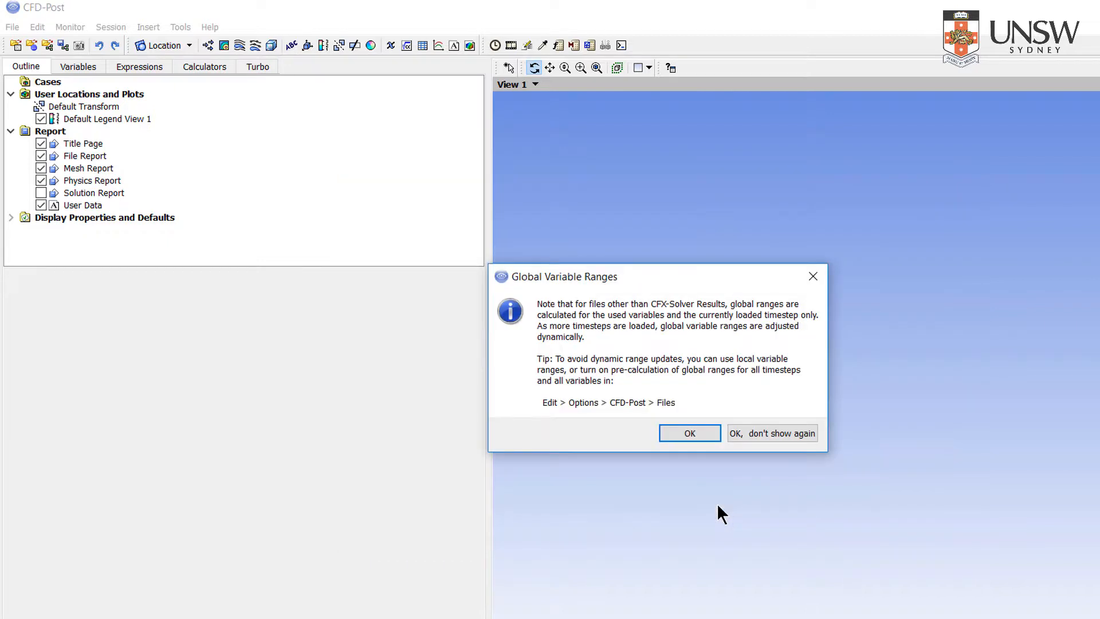
click(709, 437)
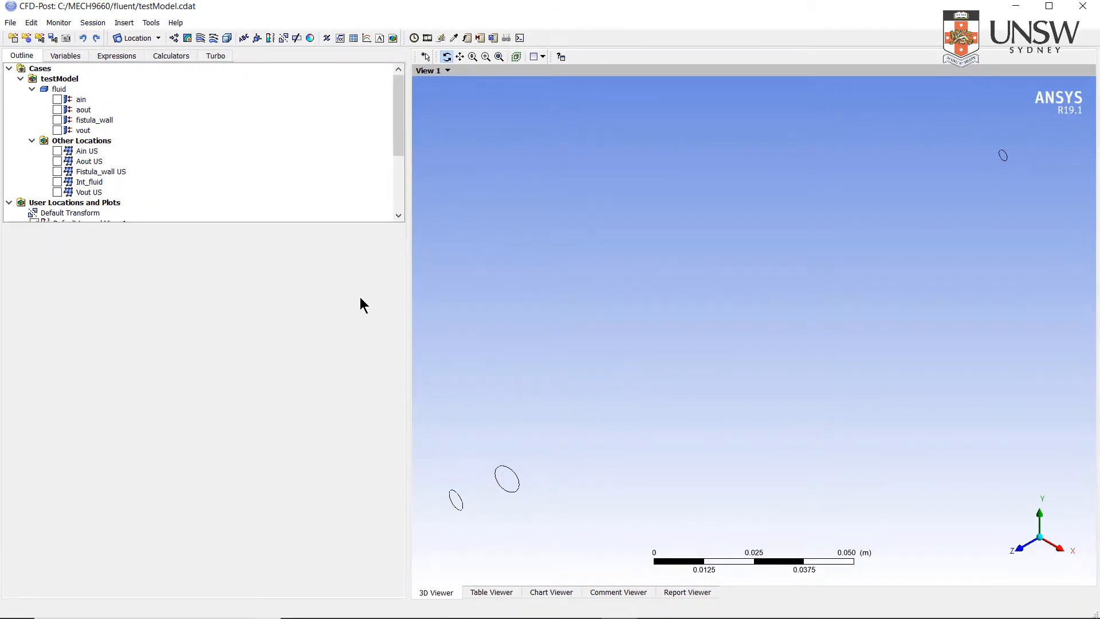
Display the ain, aout, fistula_wall and vout boundaries of the fluid domain in the 3D view
click(57, 99)
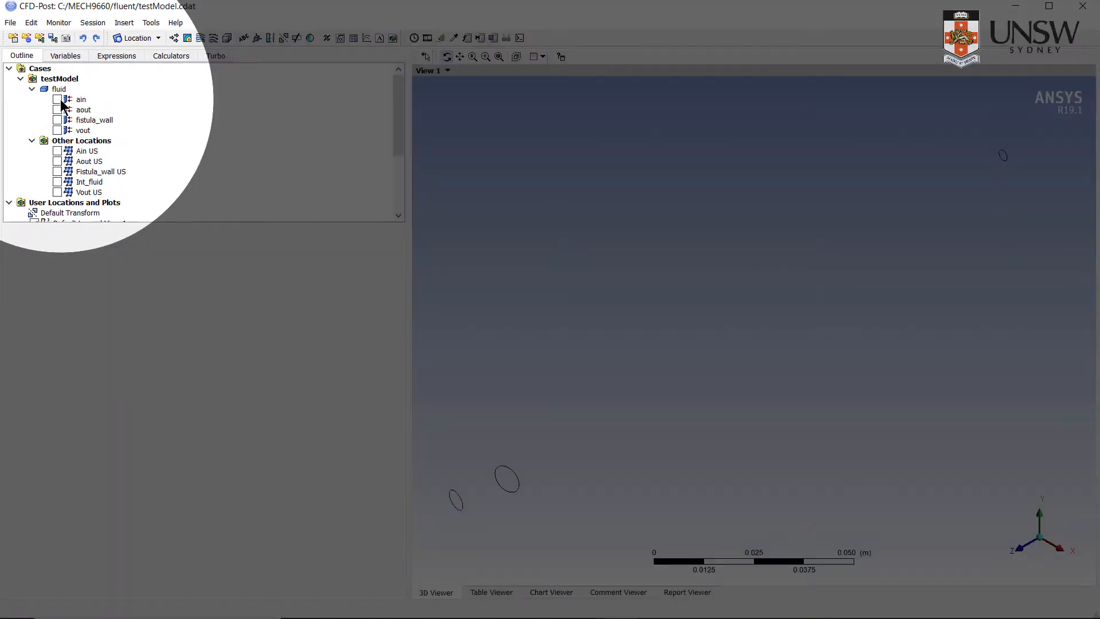
click(57, 109)
click(56, 120)
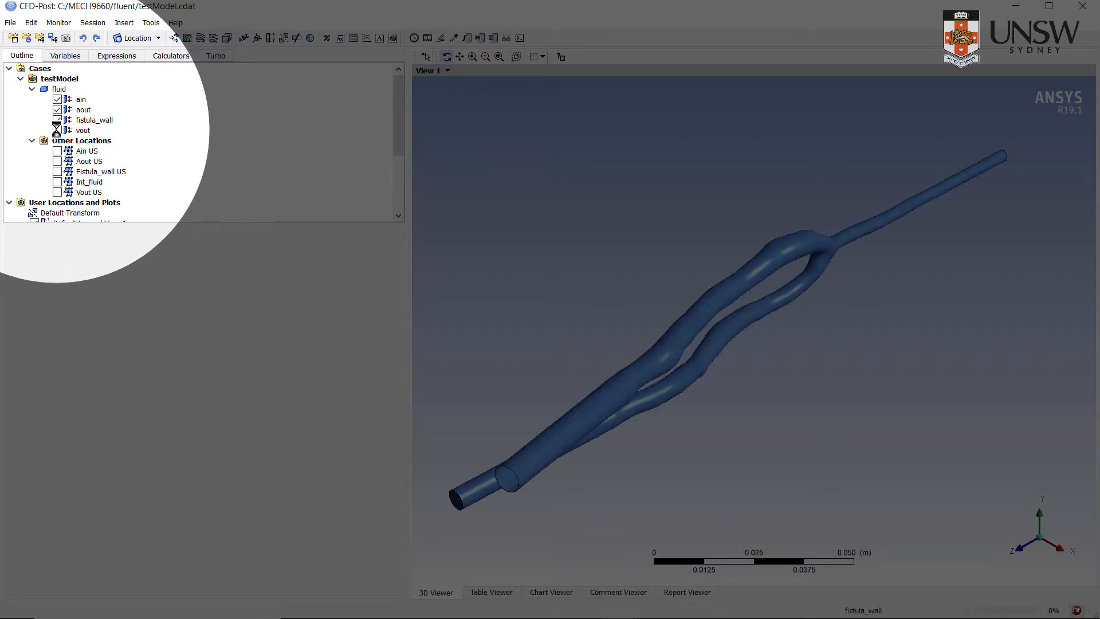
click(57, 130)
drag(665, 275, 737, 278)
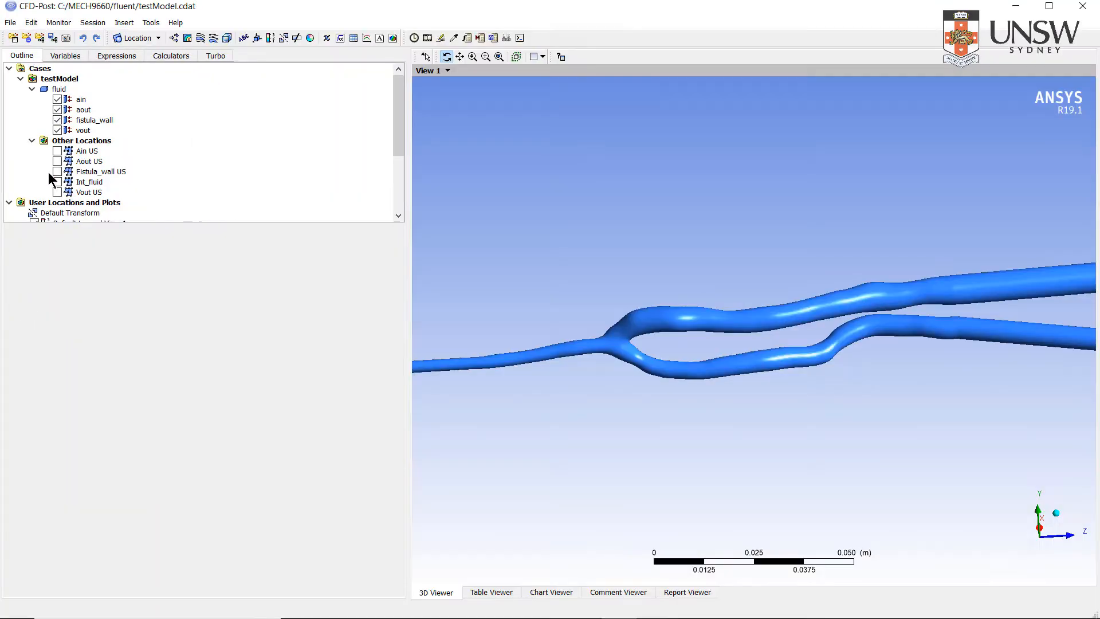
Insert a contour plot named Contour 1 over All Domains and locate it on fistula_wall
scroll(60, 149, down, 3)
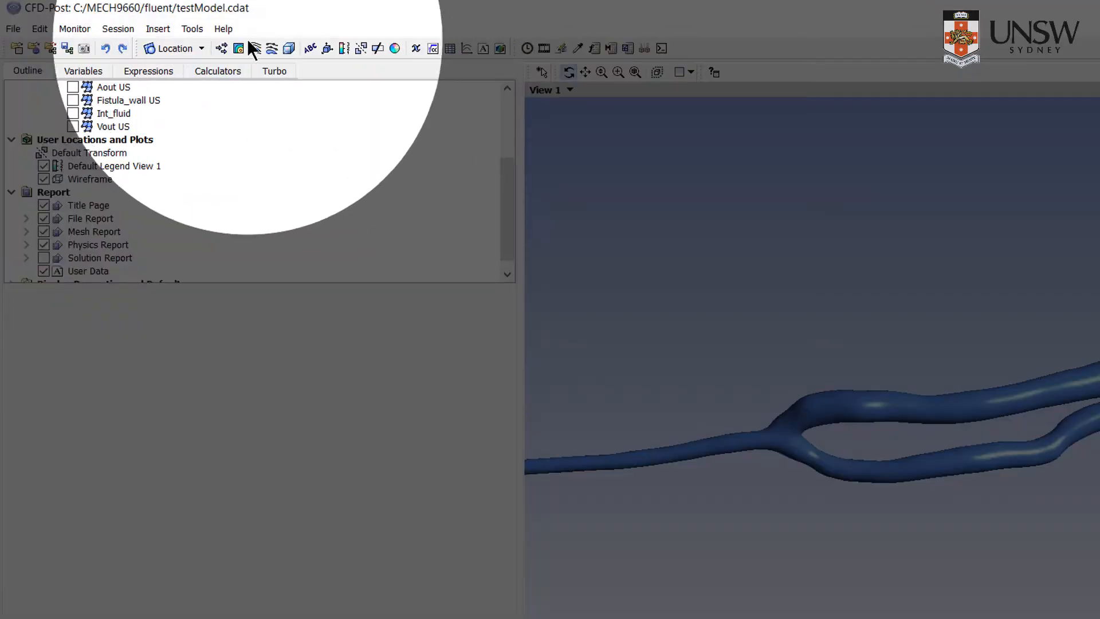
click(239, 48)
click(289, 112)
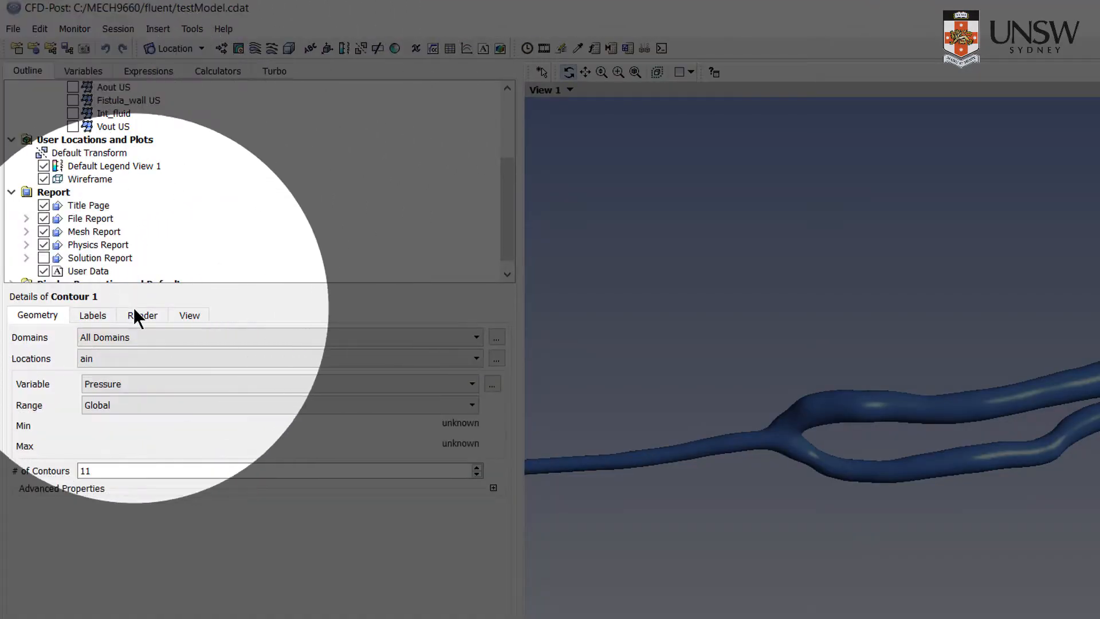
click(116, 338)
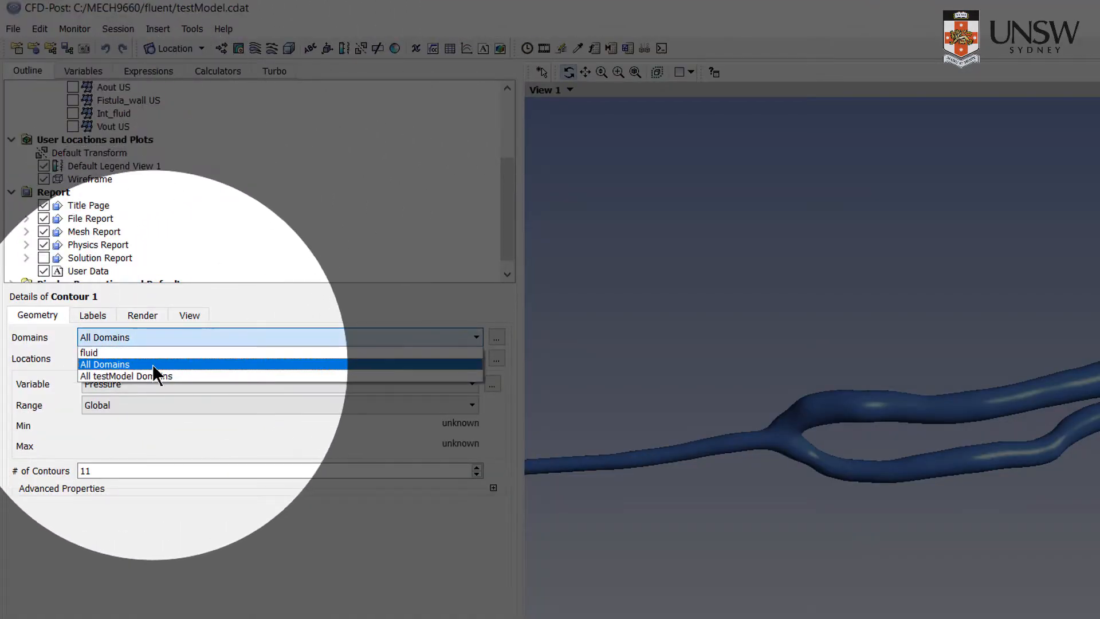
click(150, 364)
click(143, 360)
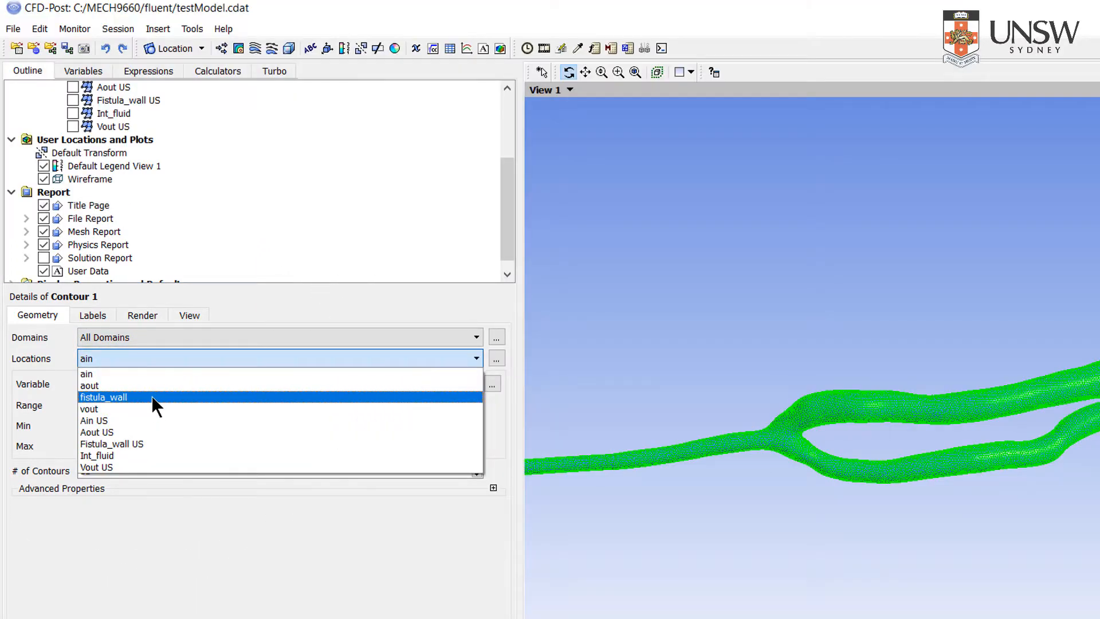
click(151, 394)
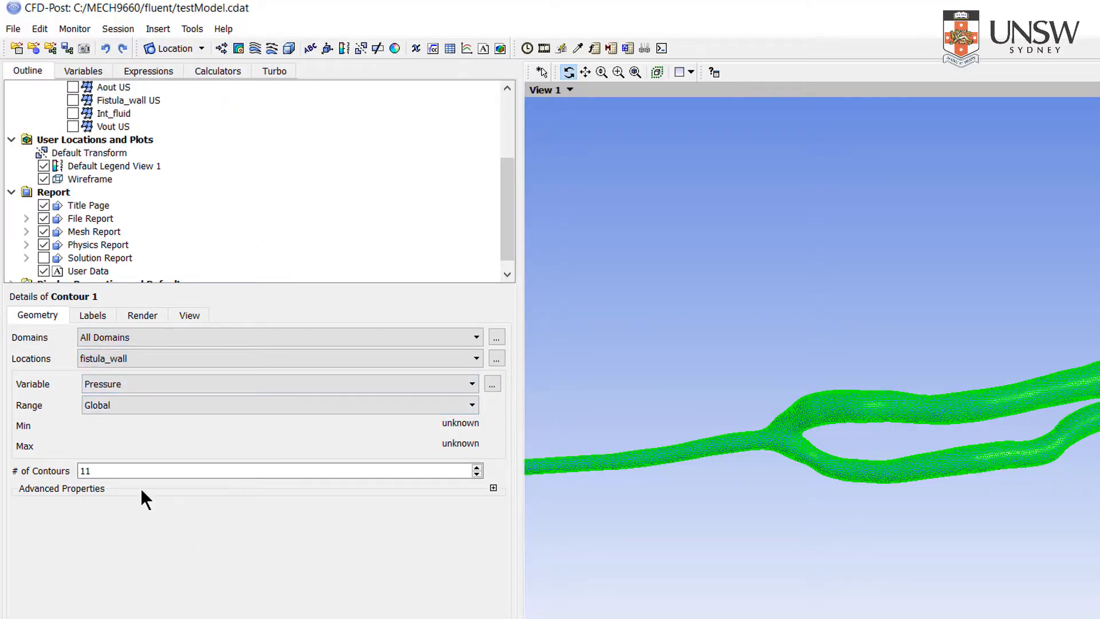
Set the number of contours to 100 and apply the pressure contour to the vessel wall
key(Tab)
text(100)
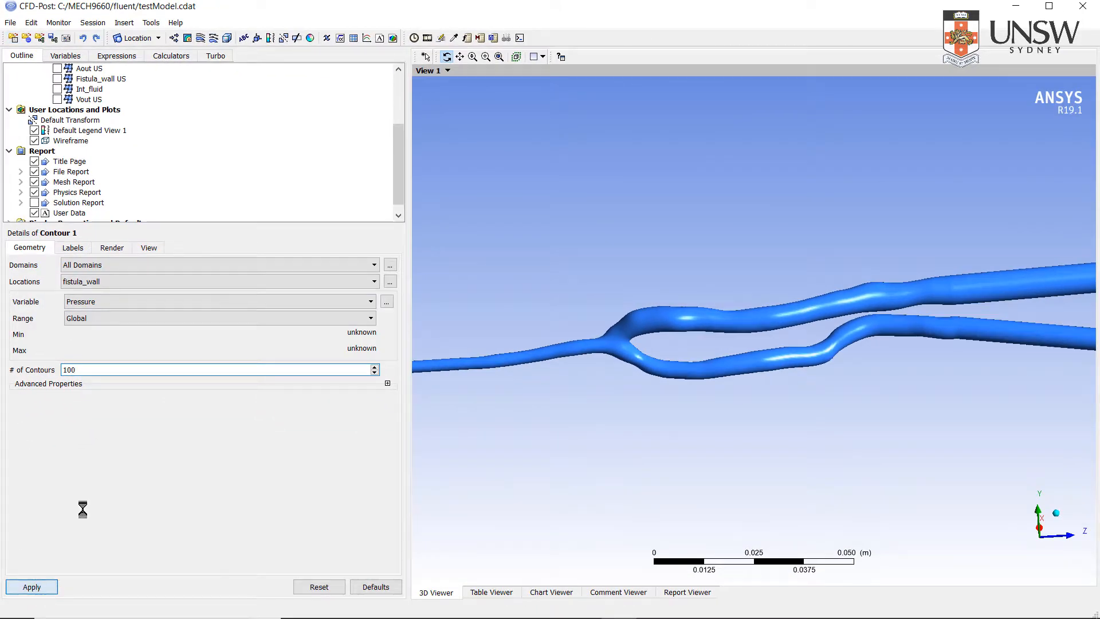
drag(510, 275, 573, 218)
Review the label and rendering settings of the pressure contour
click(73, 248)
click(111, 248)
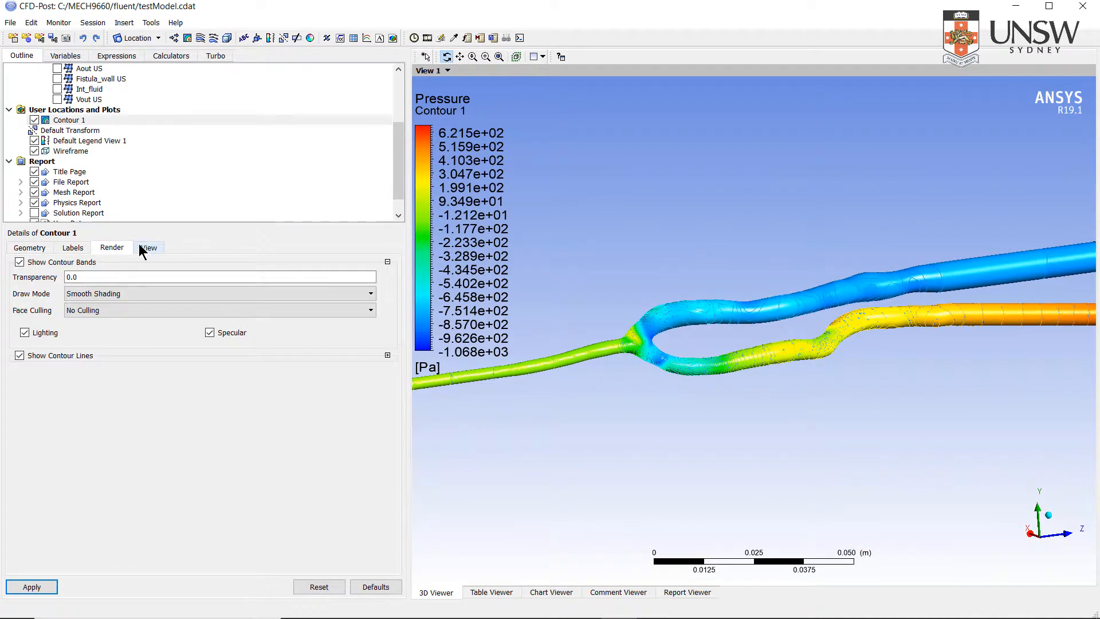
click(34, 247)
click(72, 247)
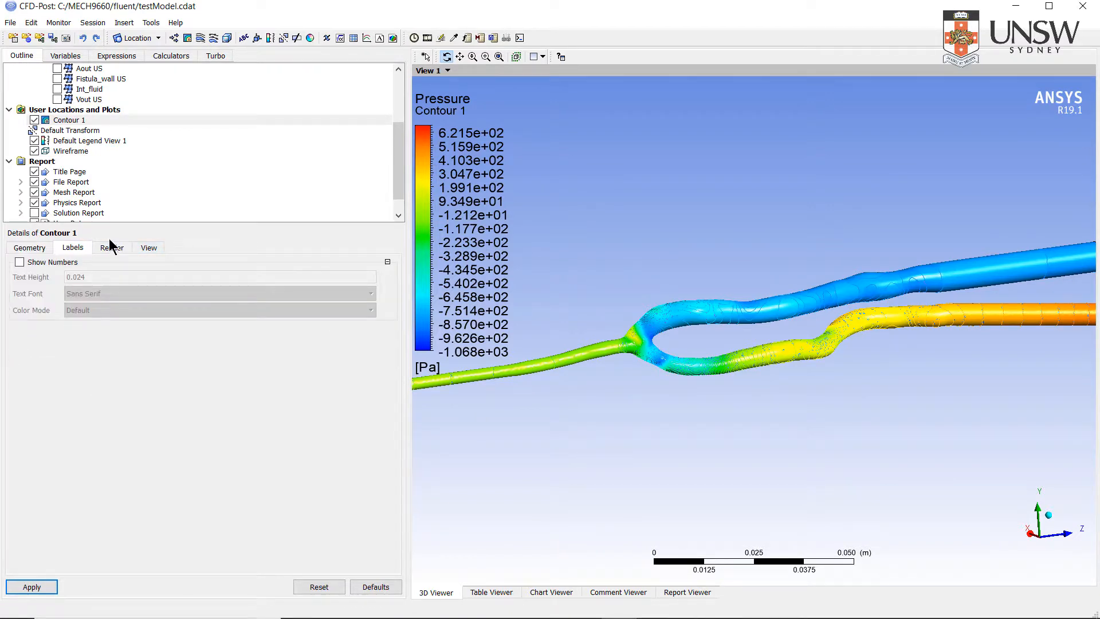
click(112, 247)
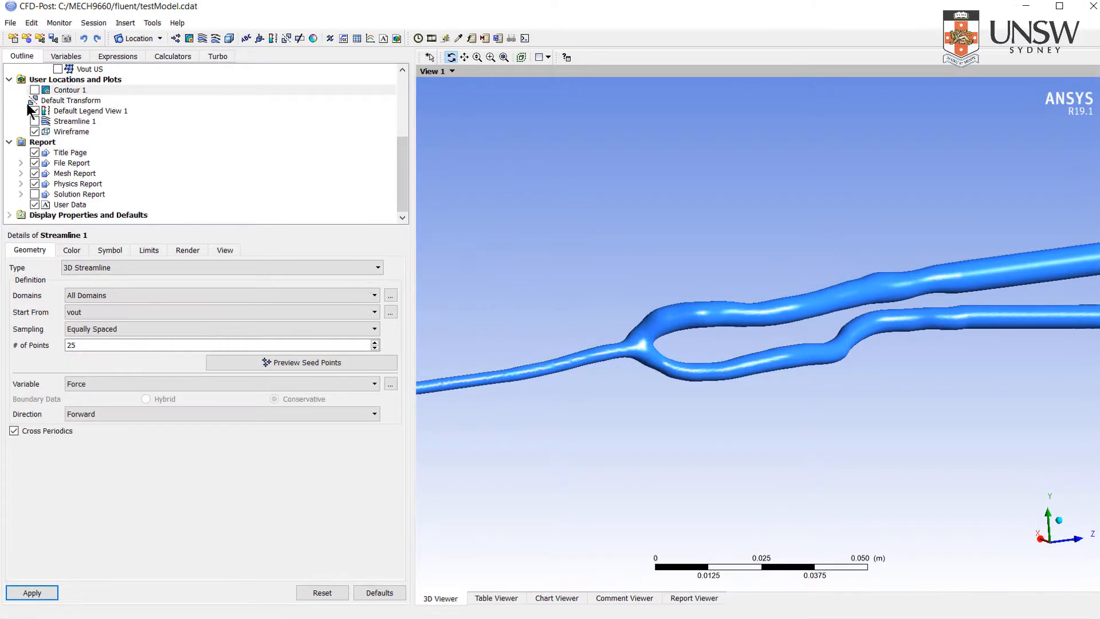
Show Contour 1 on the vessel and hide it again, leaving only the plain geometry displayed
click(36, 90)
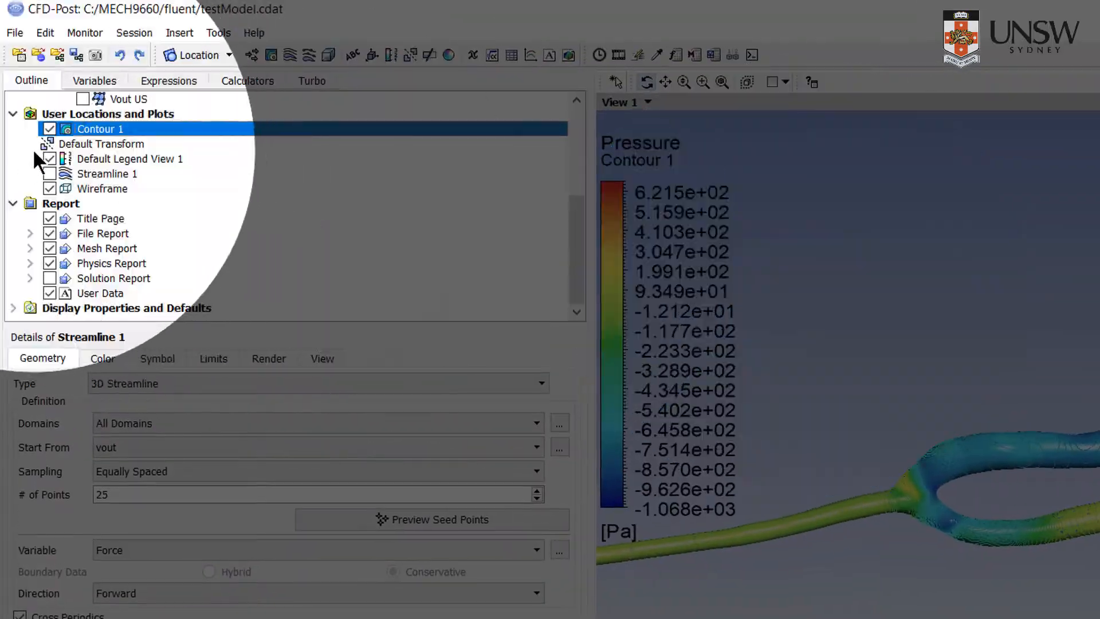
click(50, 129)
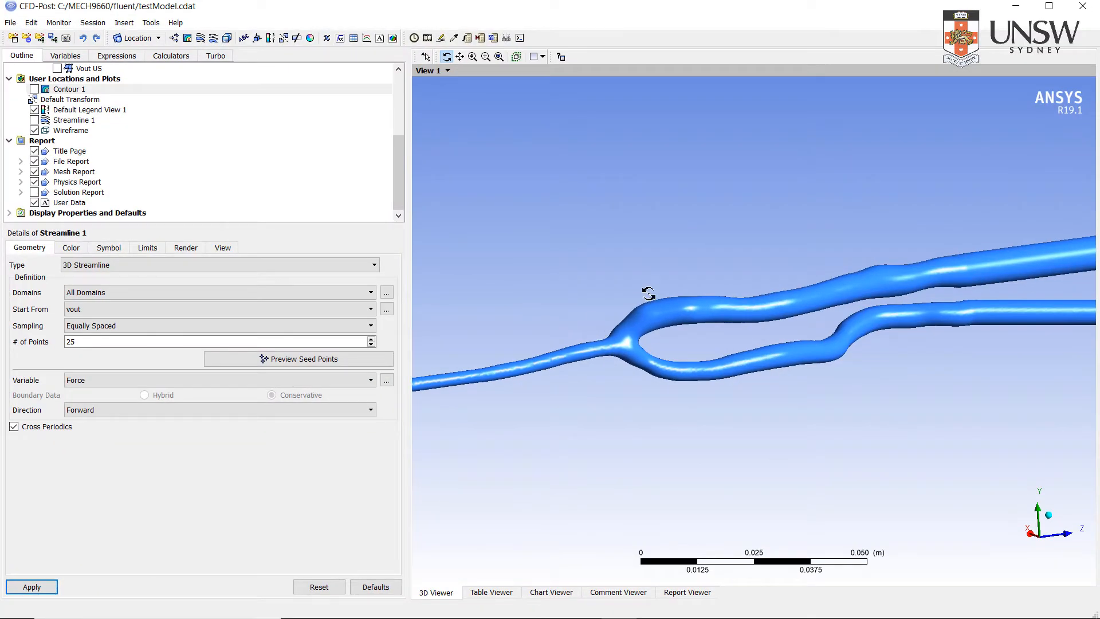
drag(711, 282, 98, 307)
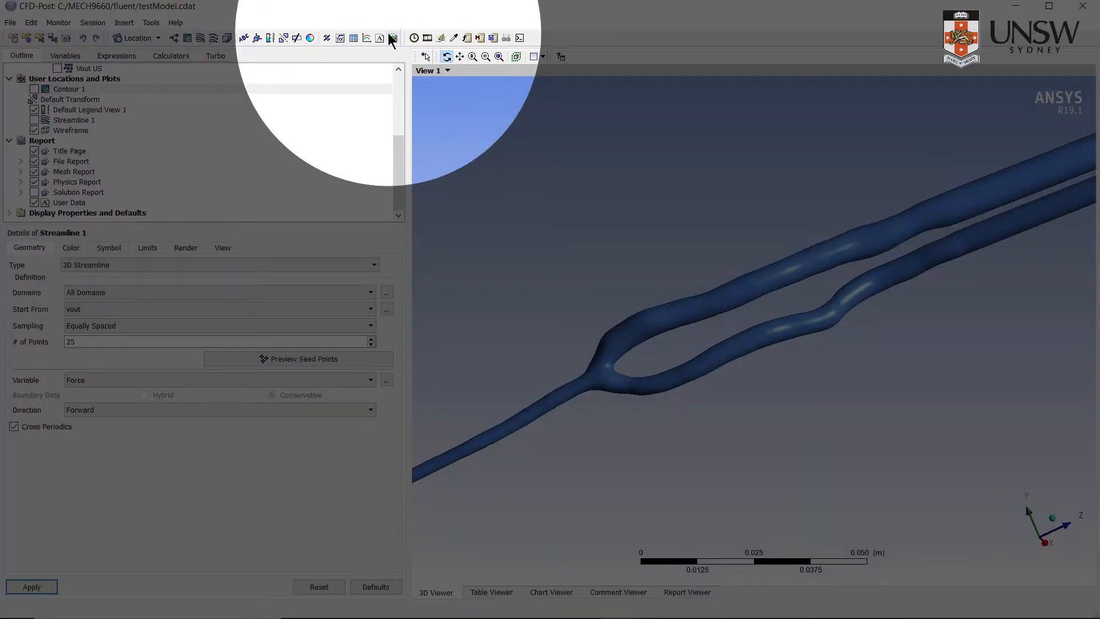